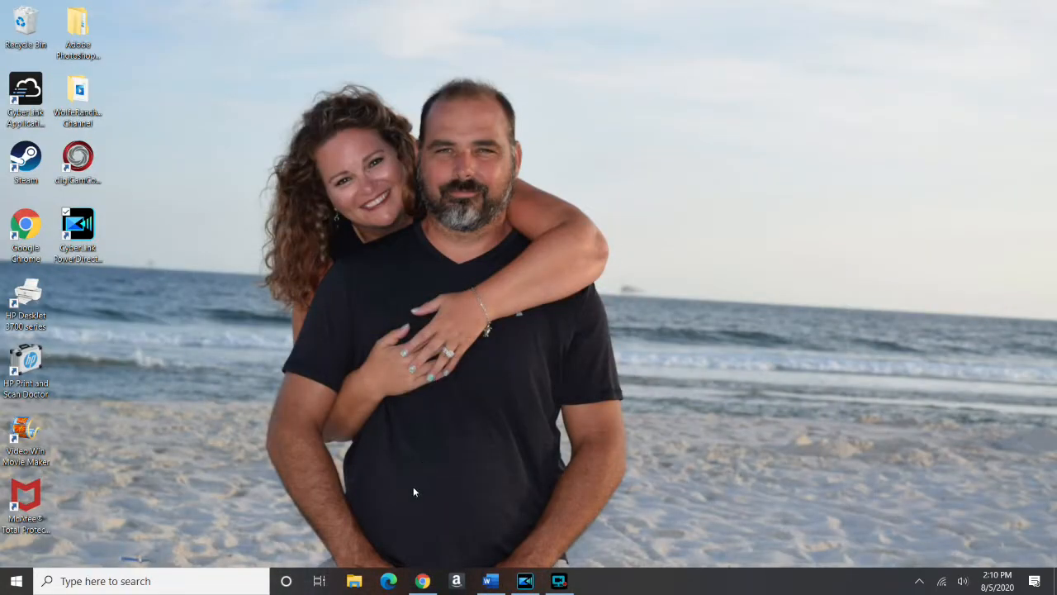
- Switch to Chrome, check which Google account is active in Gmail, and open Google Classroom from there
left_click(422, 581)
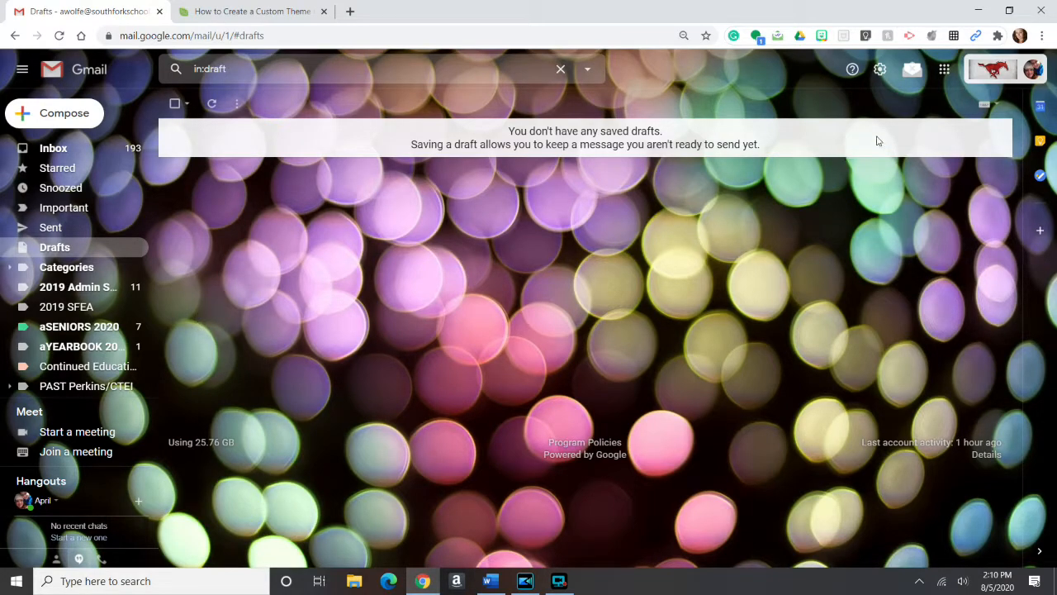
left_click(1042, 74)
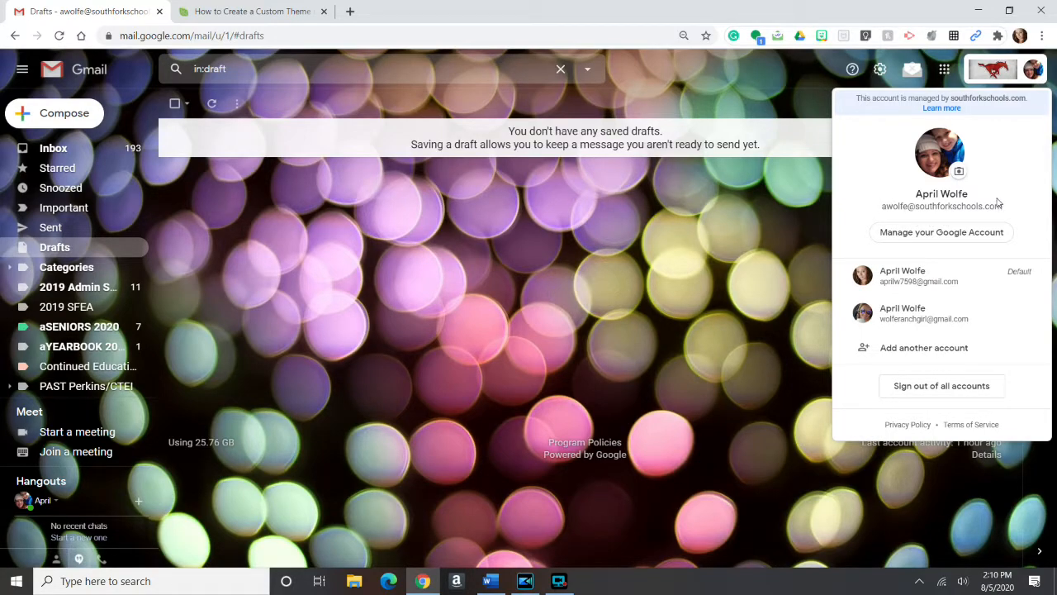
left_click(943, 73)
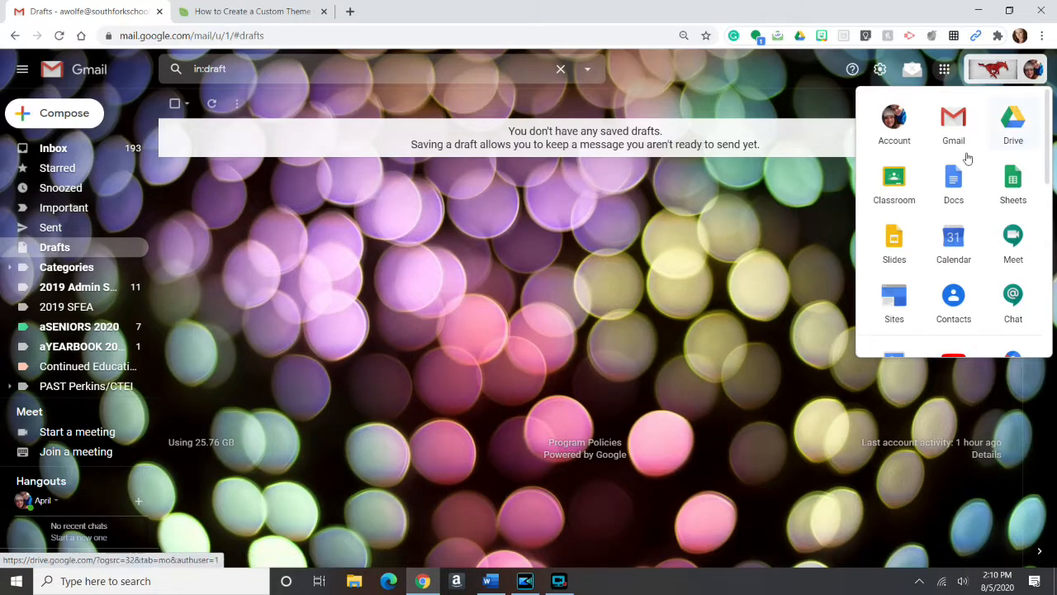
left_click(890, 180)
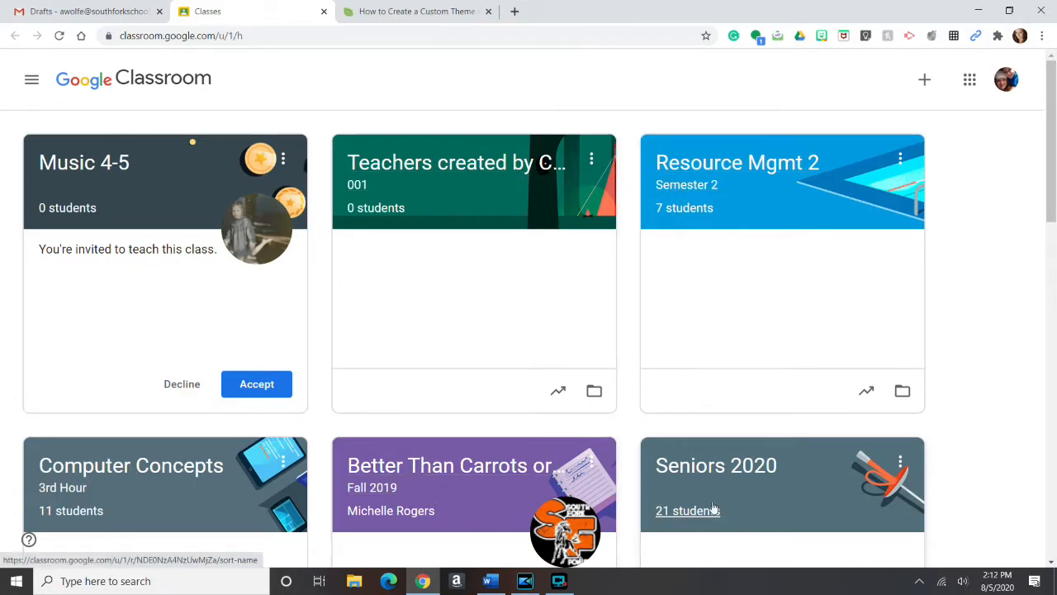
- Look through the class list, the main navigation menu and the Classroom calendar, and return to the classes overview
mouse_move(1049, 198)
left_mouse_down()
mouse_move(1054, 495)
mouse_move(1054, 190)
left_mouse_up()
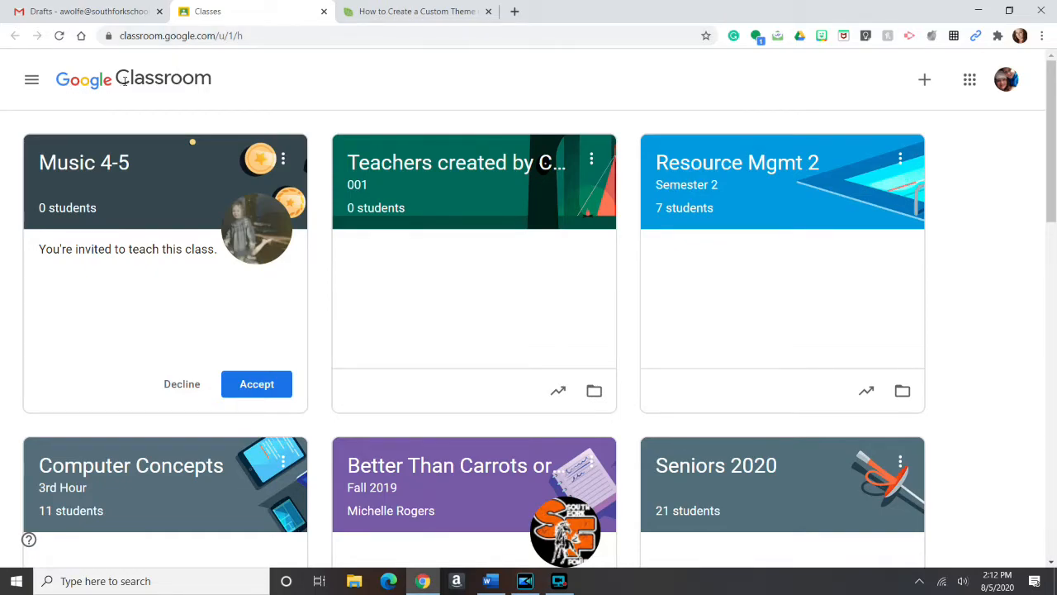
left_click(31, 83)
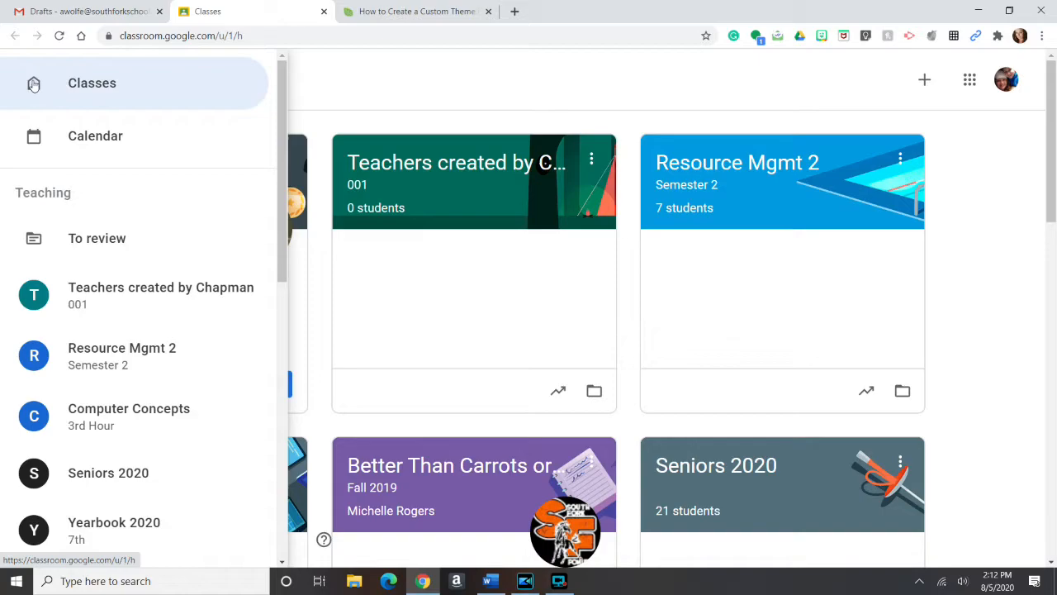
left_click(93, 86)
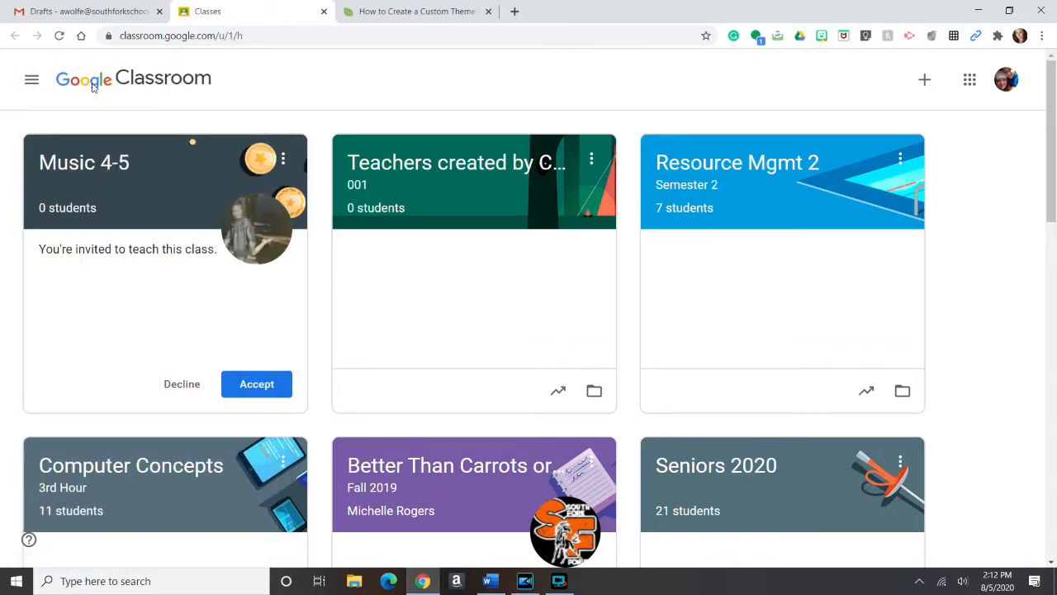
left_click(33, 81)
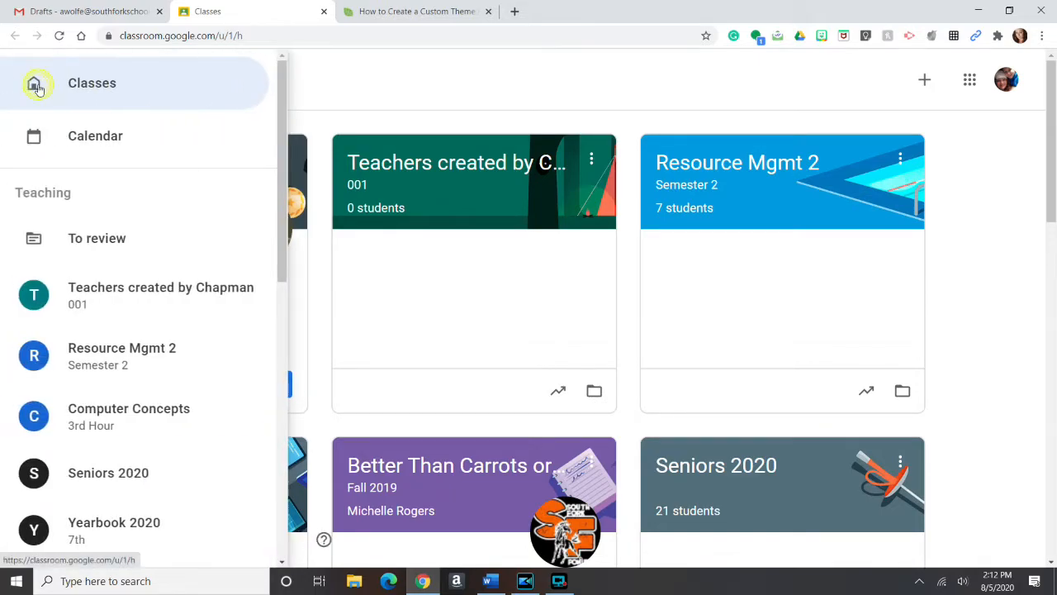
left_click(73, 135)
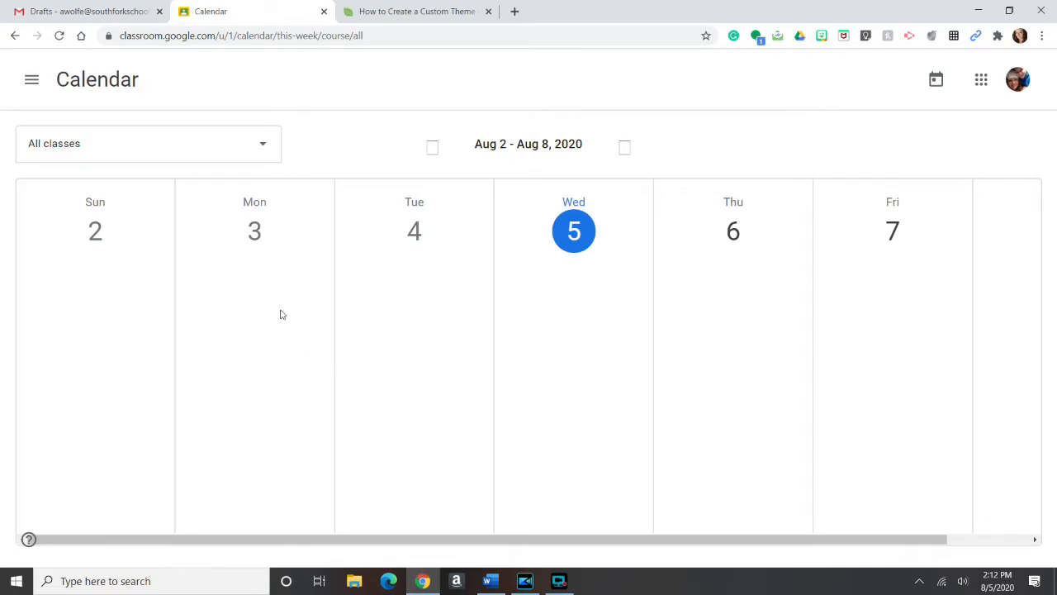
left_click(33, 79)
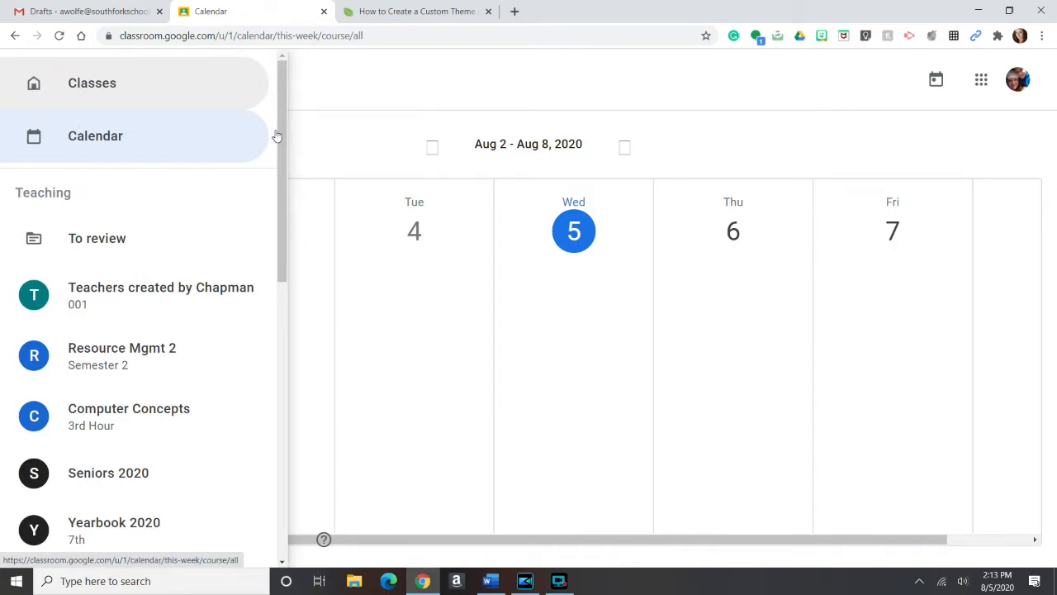
left_click_drag(280, 135, 320, 446)
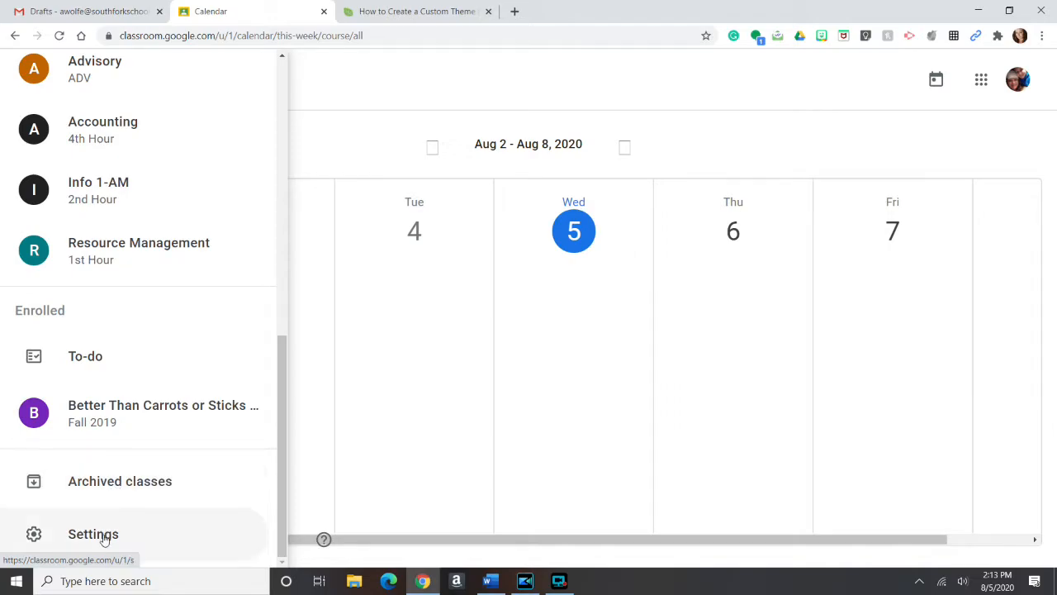
left_click_drag(281, 537, 309, 229)
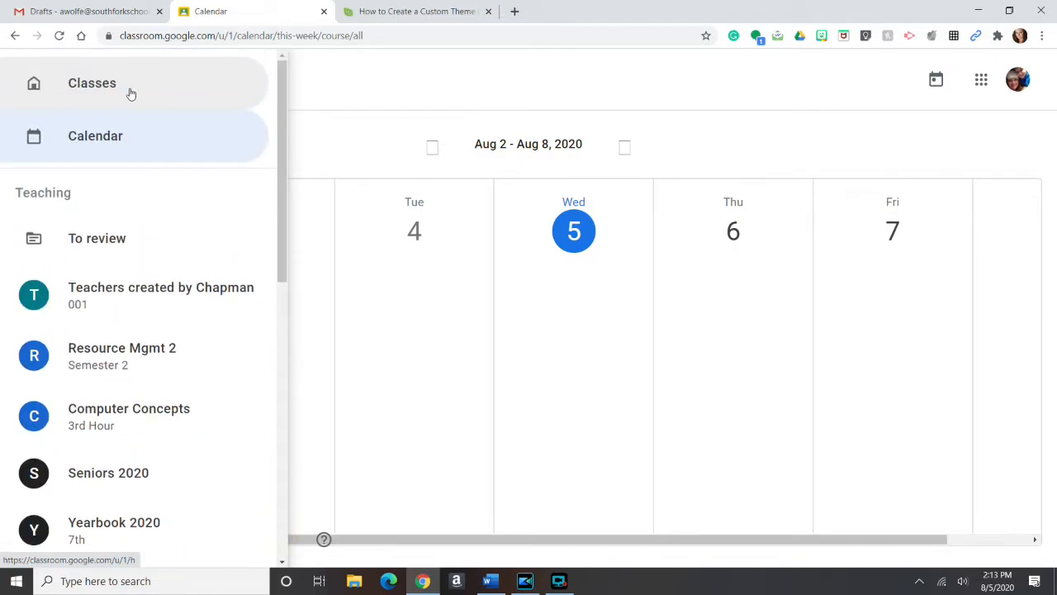
left_click(130, 92)
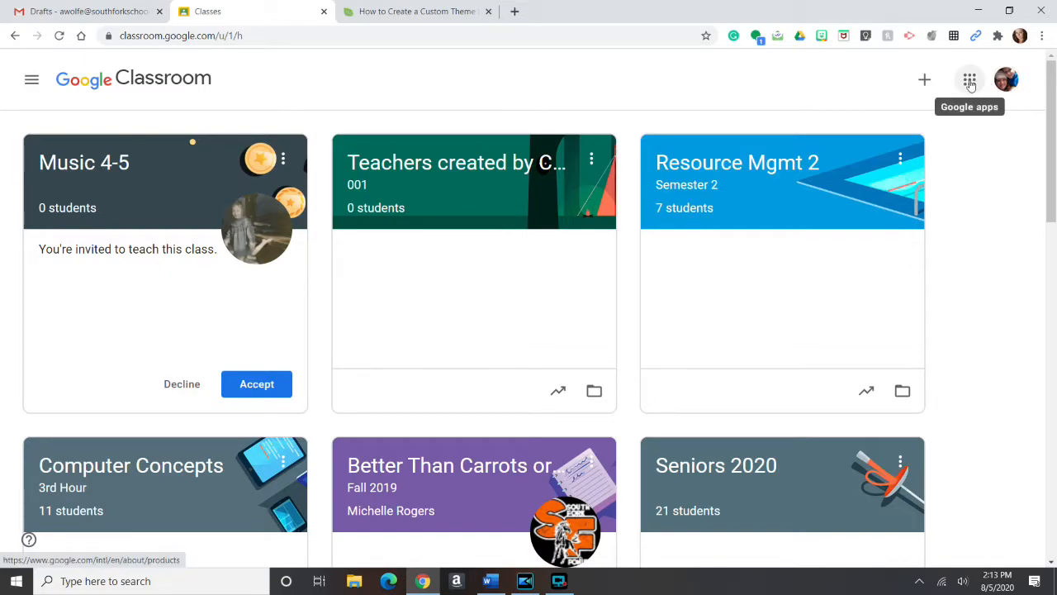
- Create a class named "Remote/Online Learning PD" with the section "SFSD #14"
left_click(925, 83)
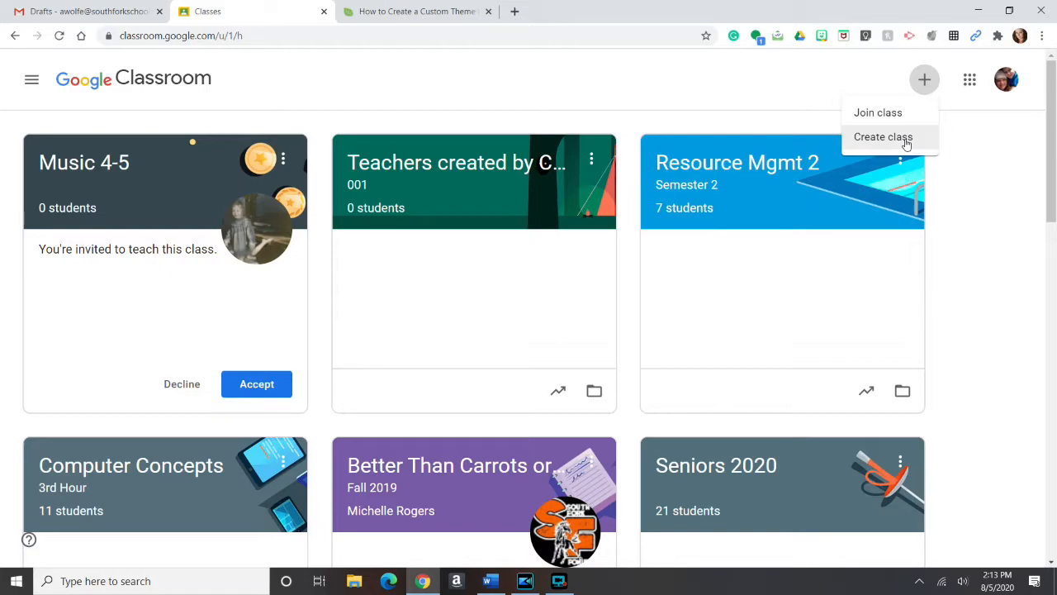
left_click(882, 137)
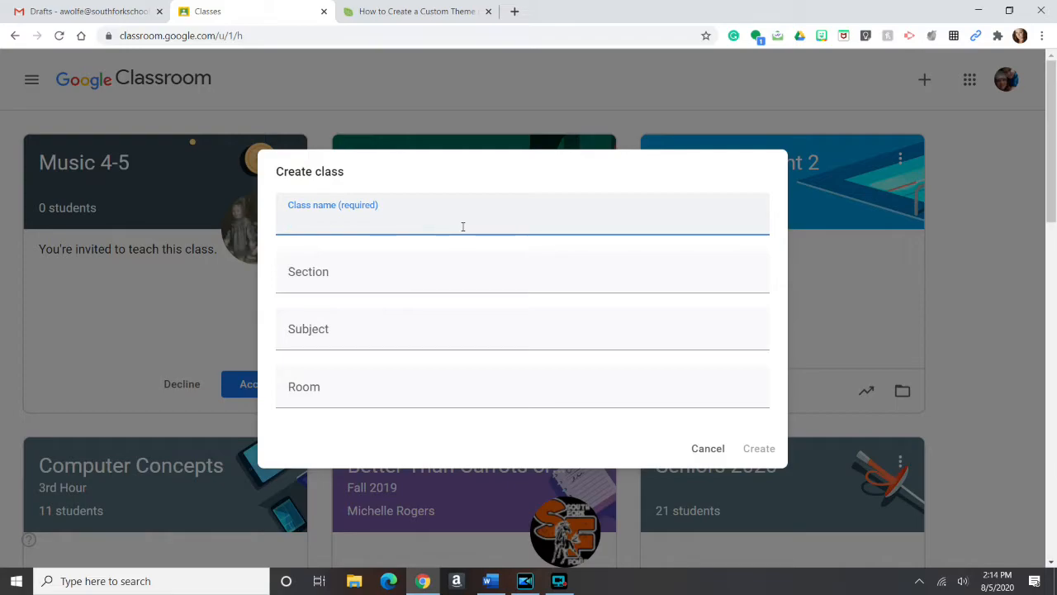
type("Remote/On")
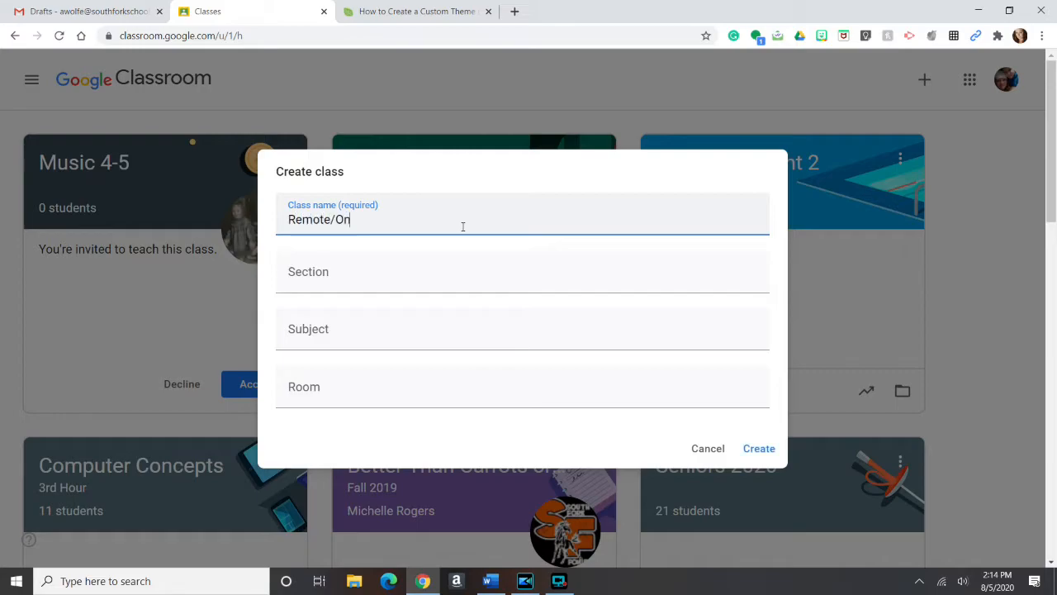
type("line Learning ")
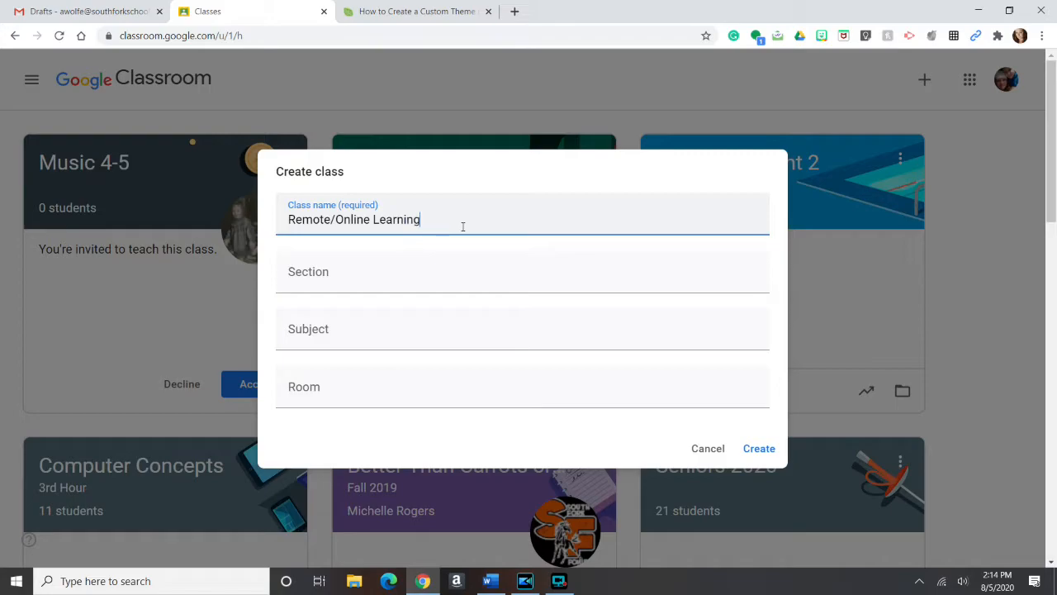
type("PD")
left_click(362, 278)
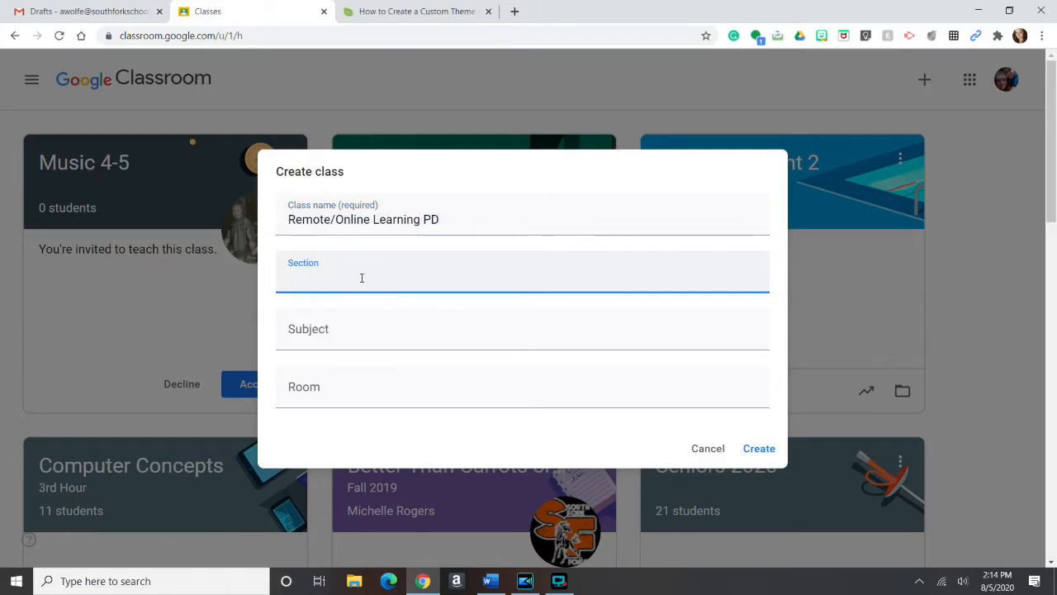
type("SFSD #14")
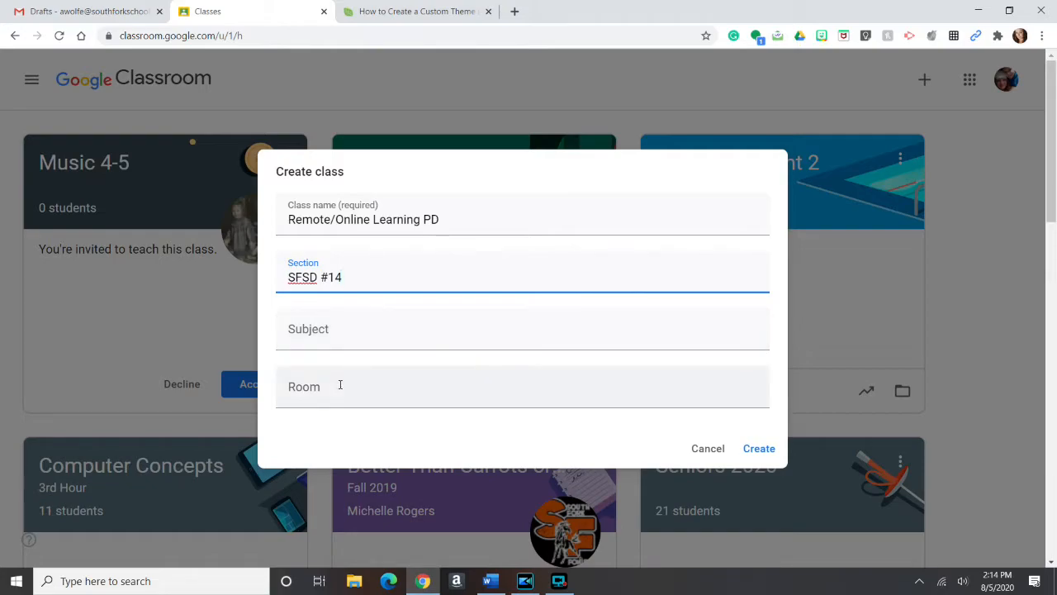
left_click(763, 451)
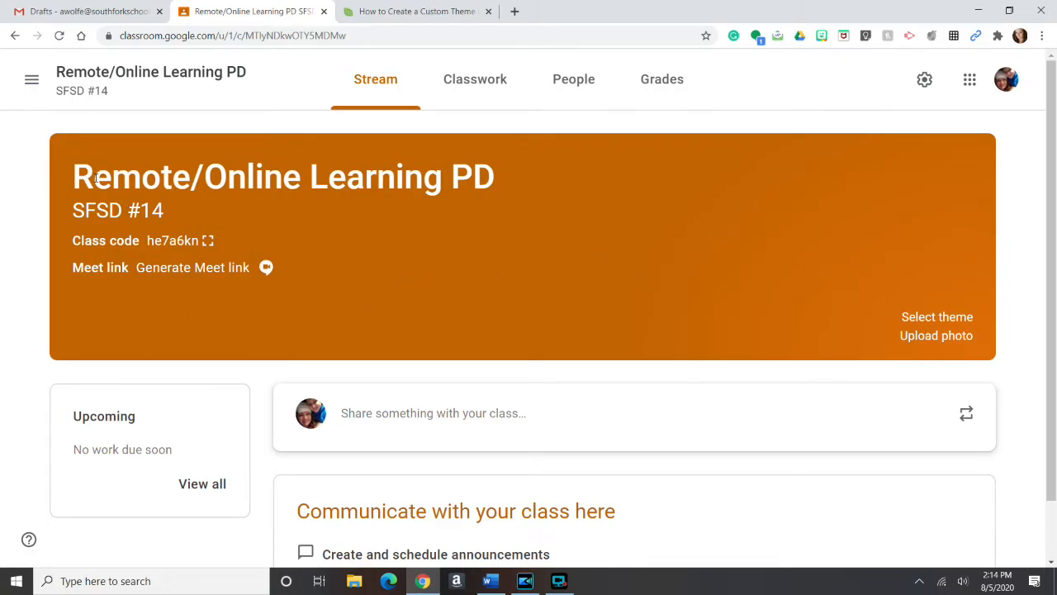
- Examine the class title and class code in the new class's banner
left_click_drag(72, 176, 484, 178)
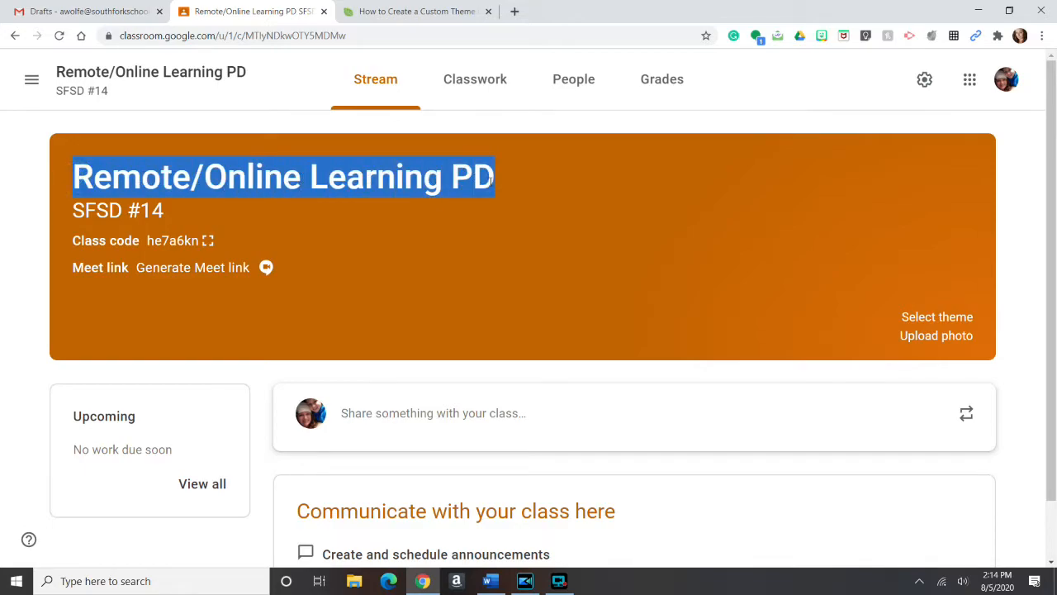
left_click(129, 212)
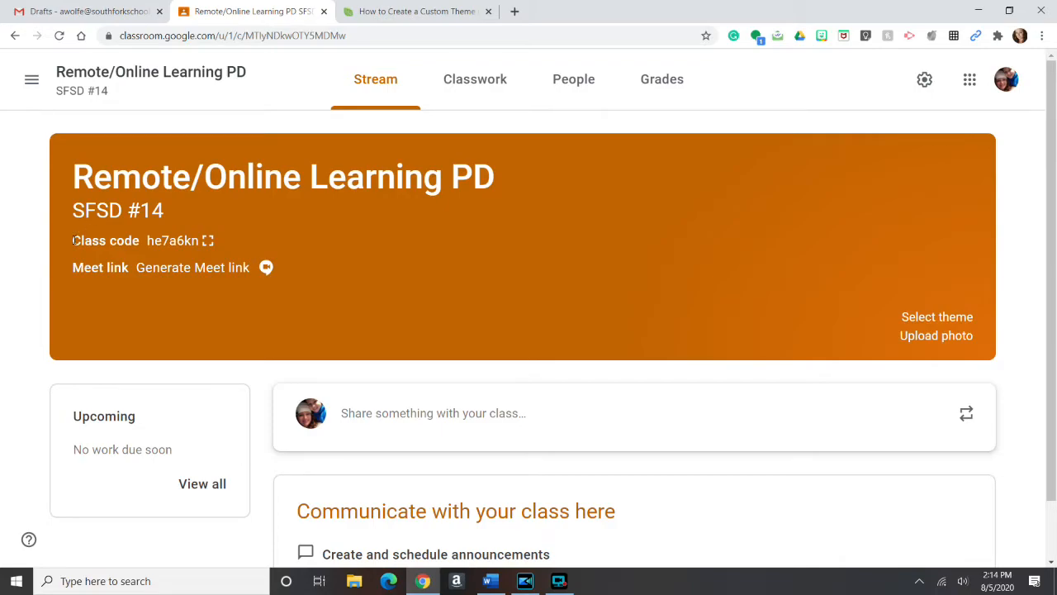
left_click_drag(75, 241, 204, 248)
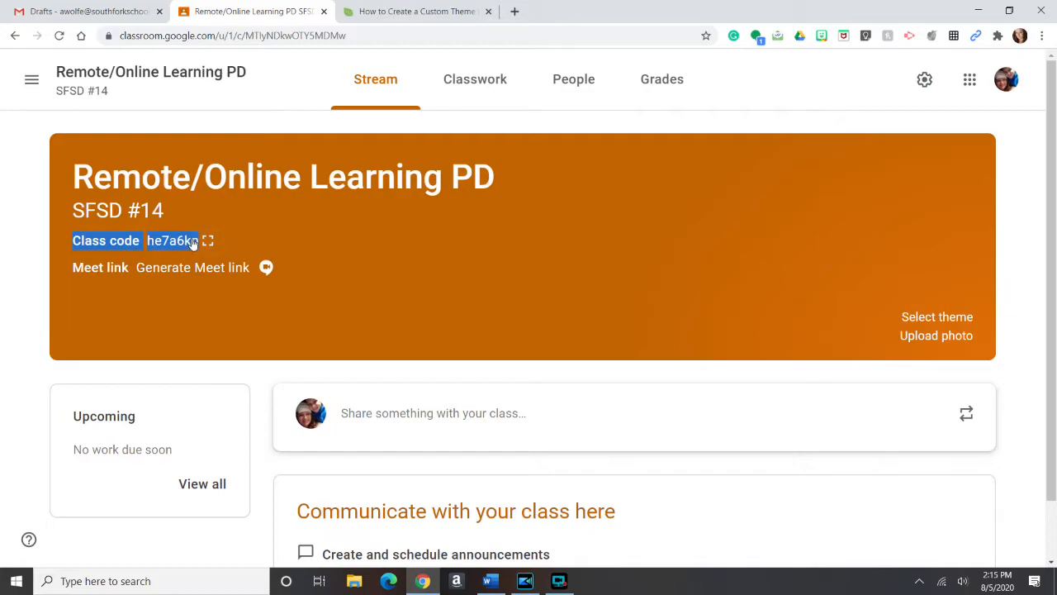
left_click(375, 225)
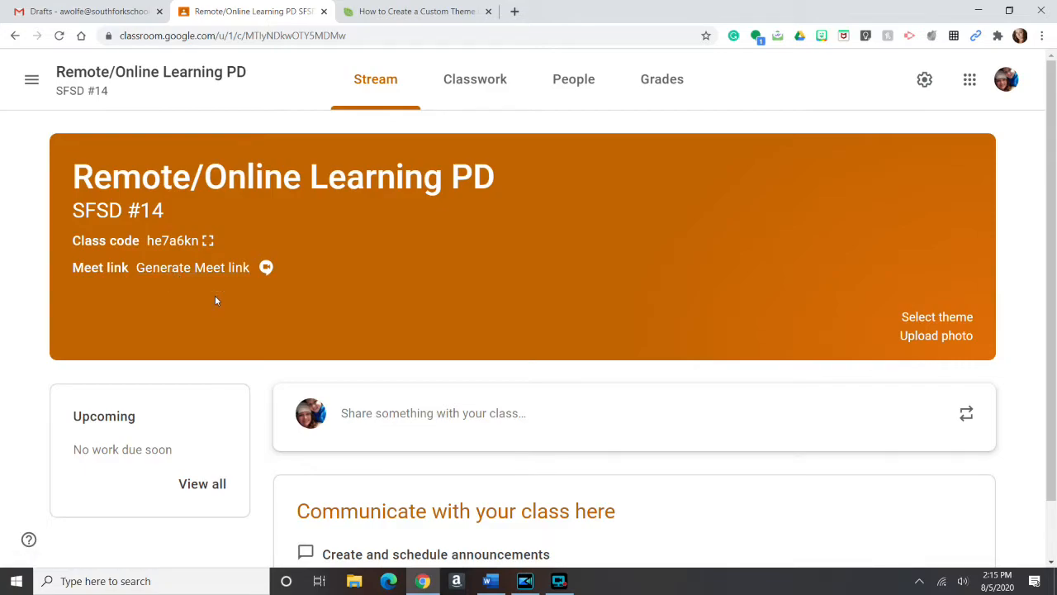
- Browse the theme gallery's categories and set the class theme to the green camping tent image from Other
left_click(912, 320)
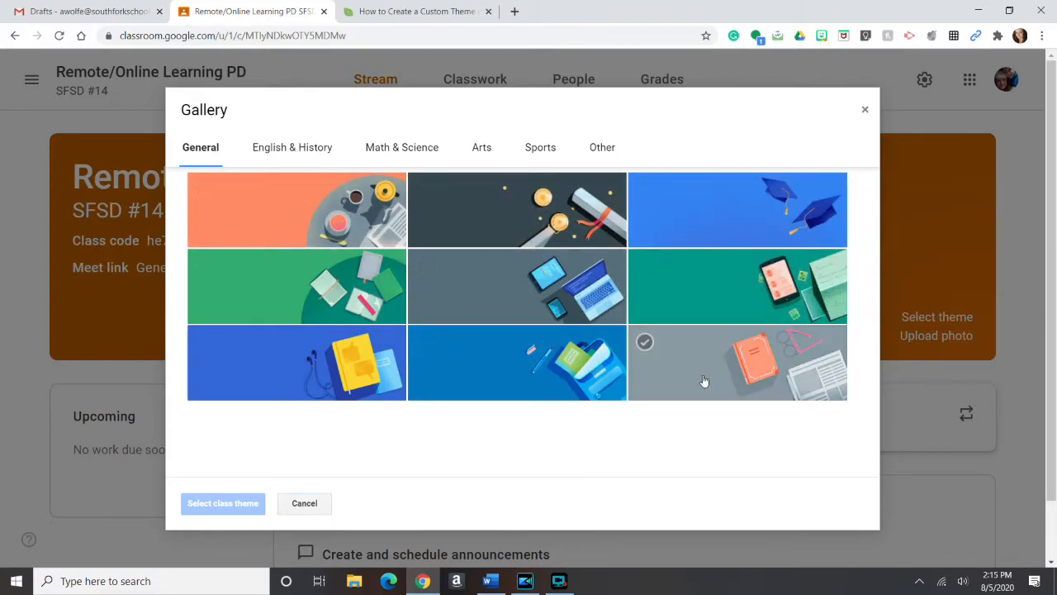
left_click(311, 153)
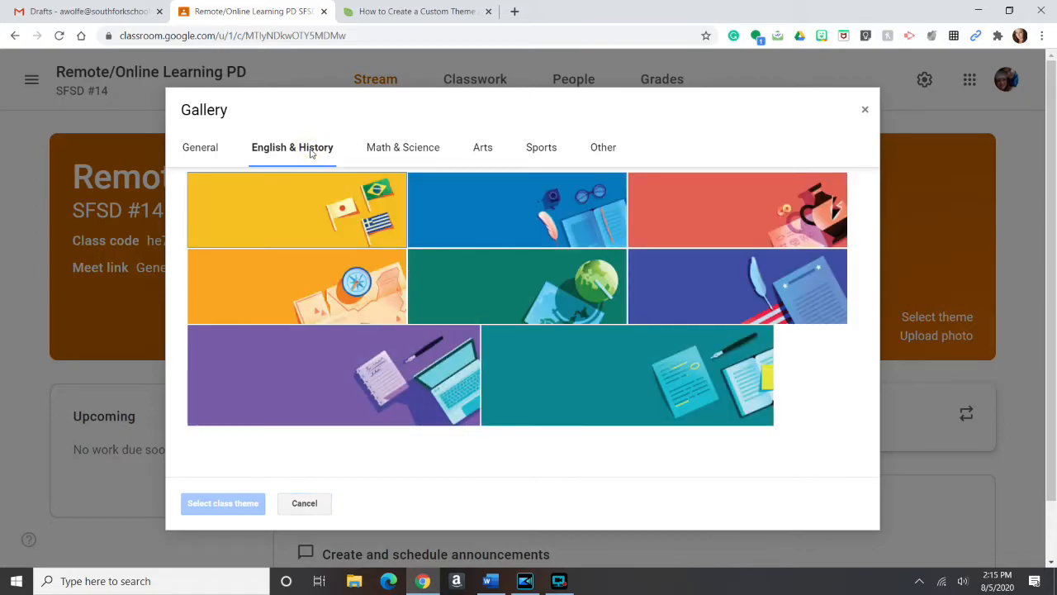
left_click(379, 157)
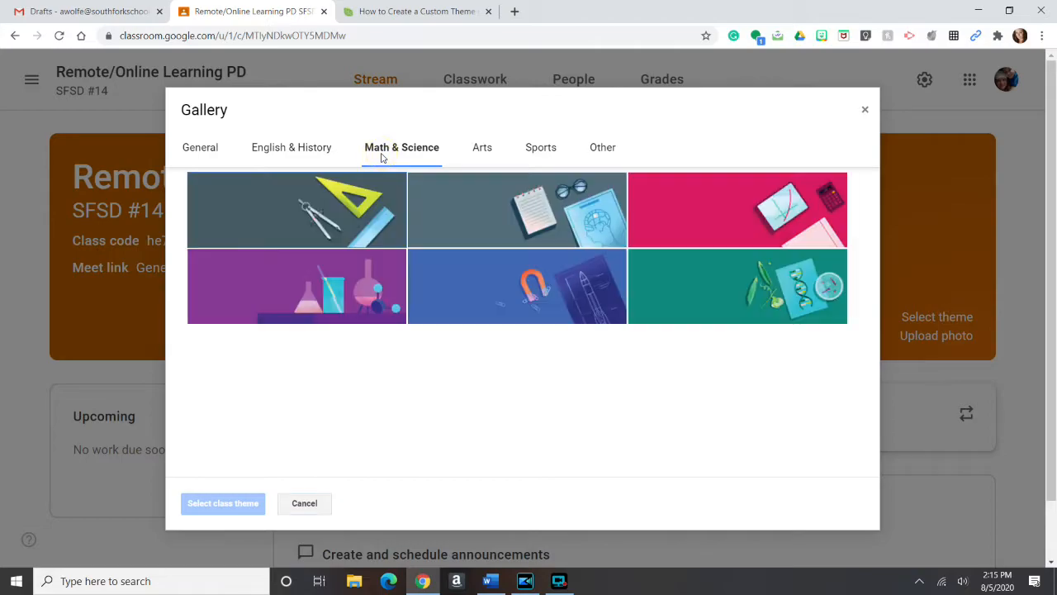
left_click(484, 149)
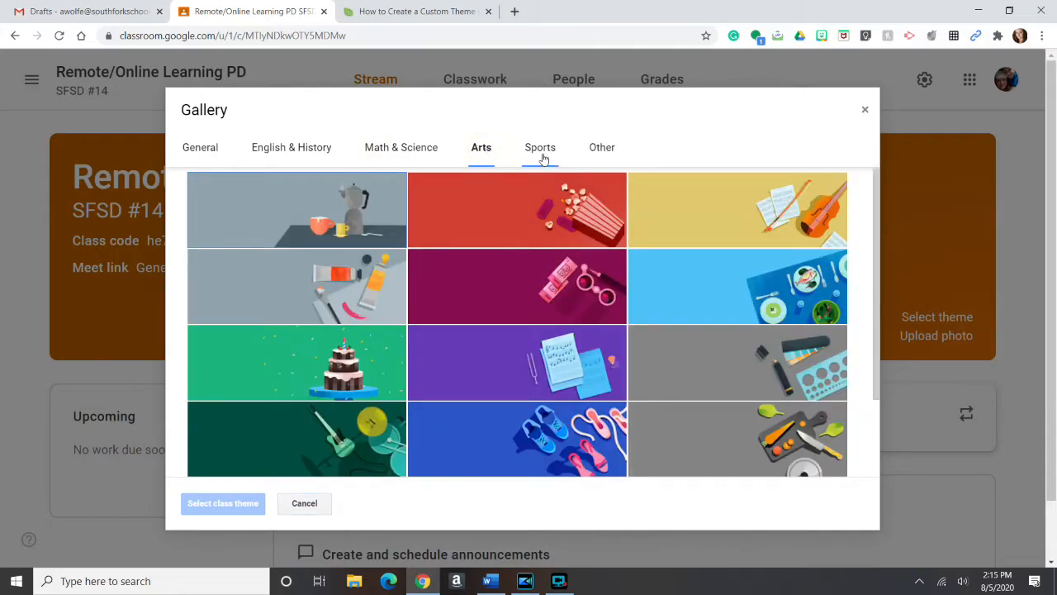
left_click(526, 156)
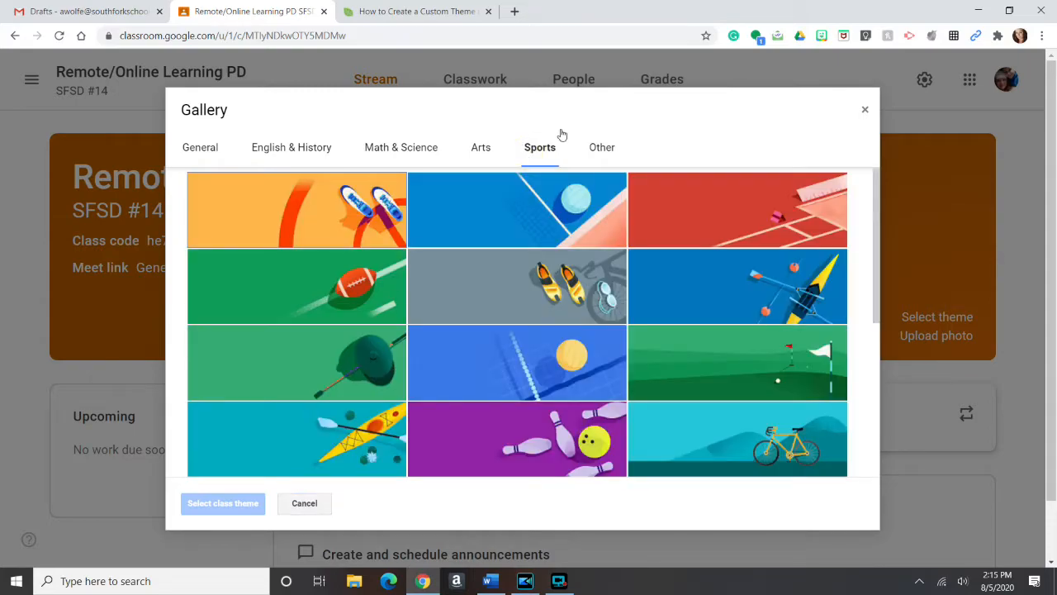
left_click(601, 150)
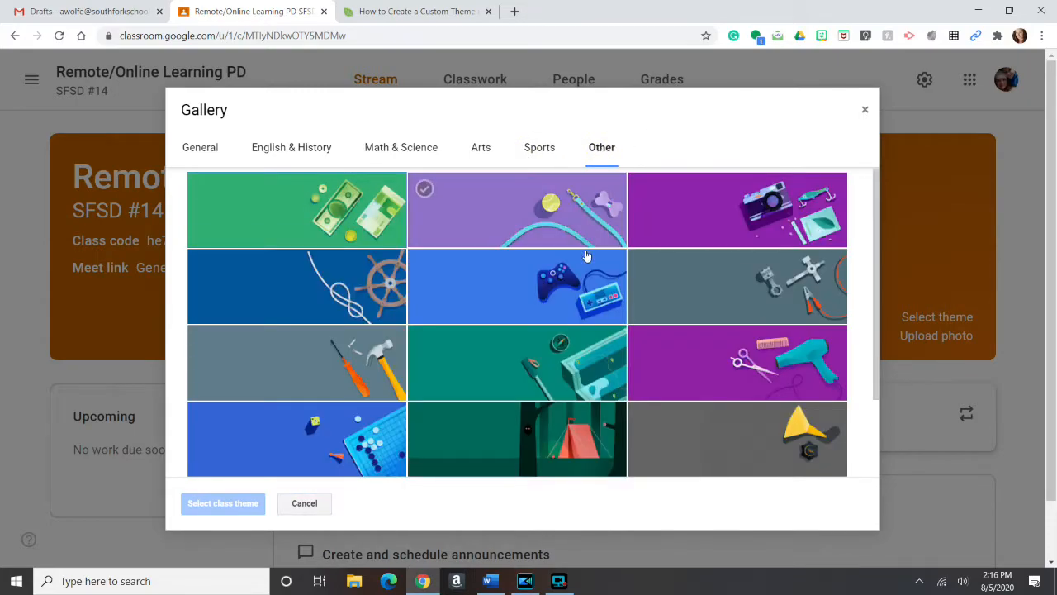
scroll(451, 318, "down", 2)
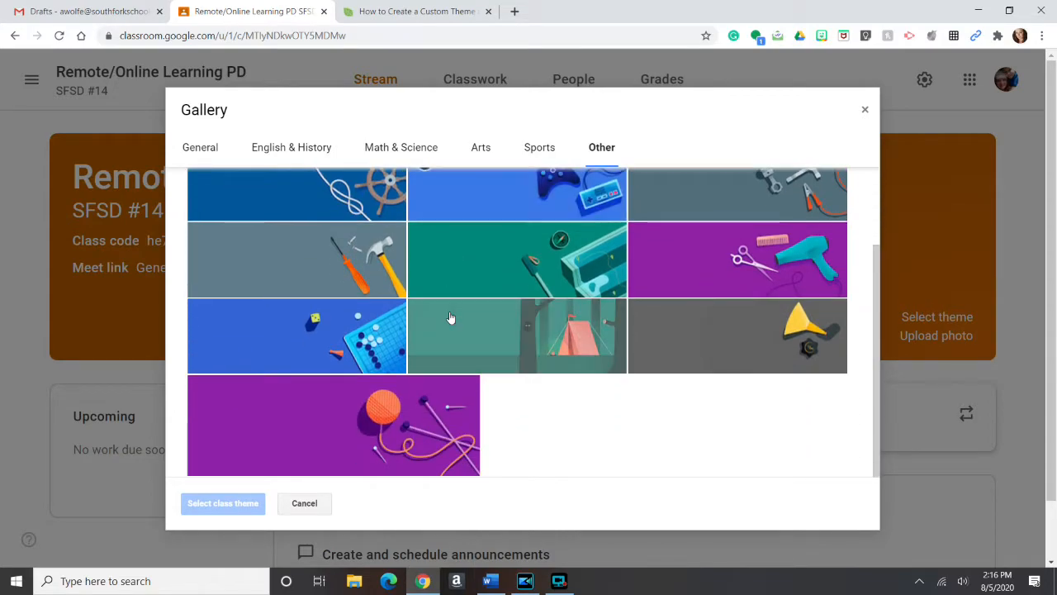
scroll(451, 318, "up", 1)
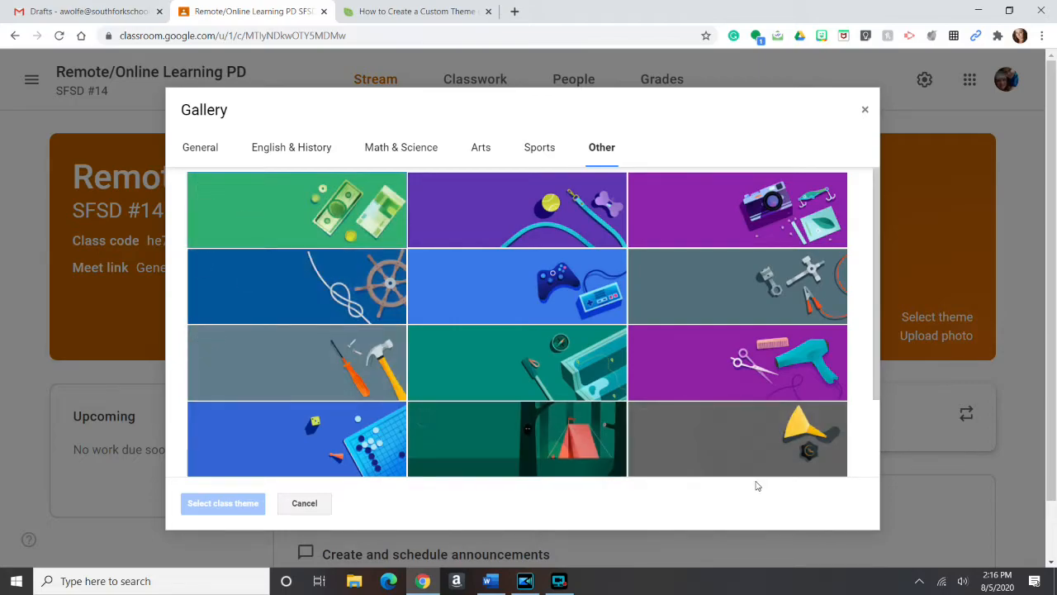
left_click(560, 450)
left_click(228, 503)
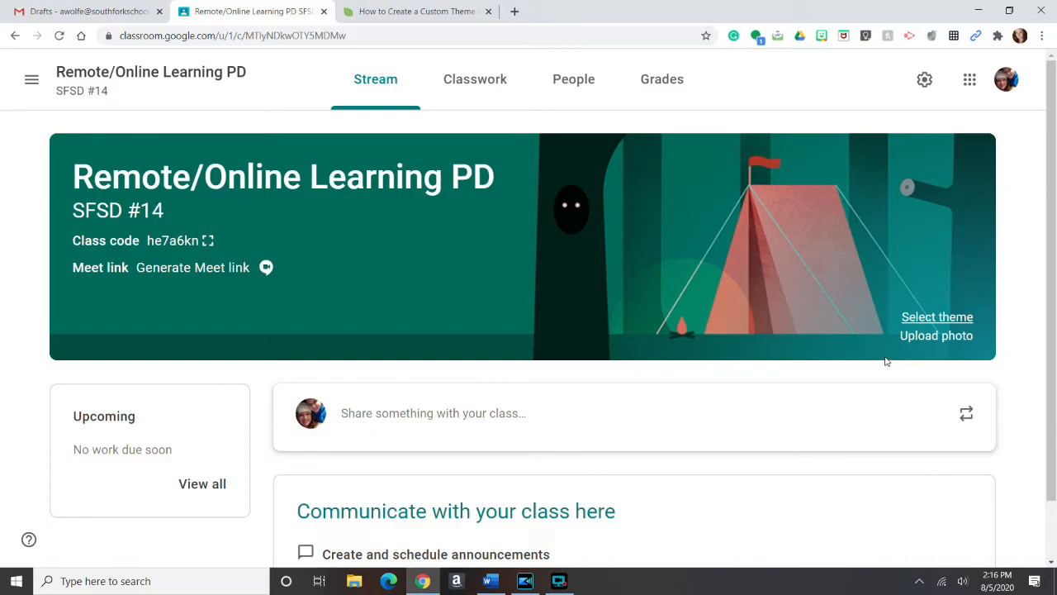
- Upload PD Banner.jpg from the Photos YBK folder as a custom class theme photo
left_click(947, 337)
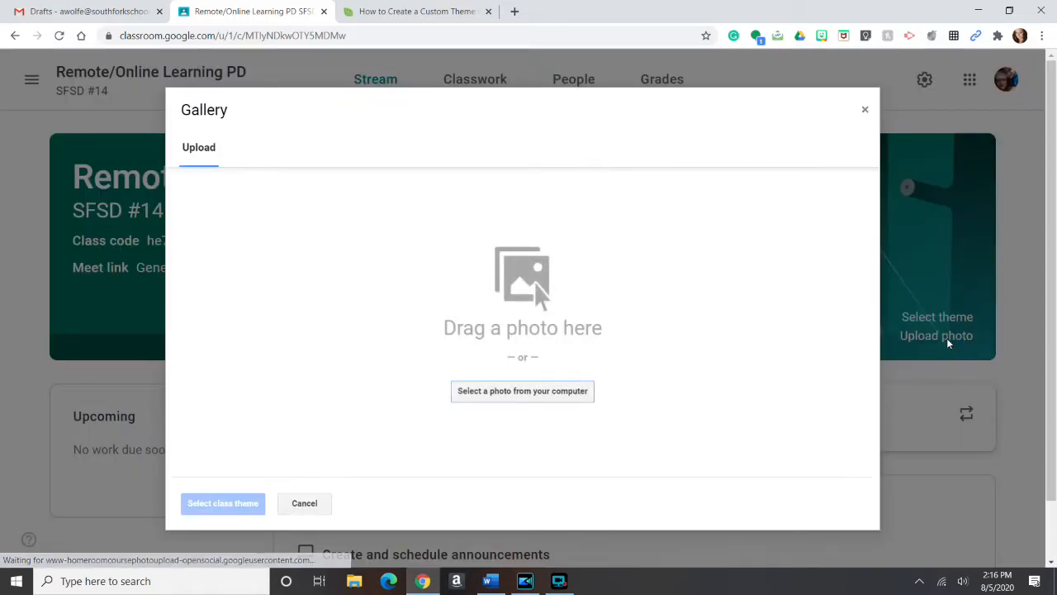
left_click(531, 393)
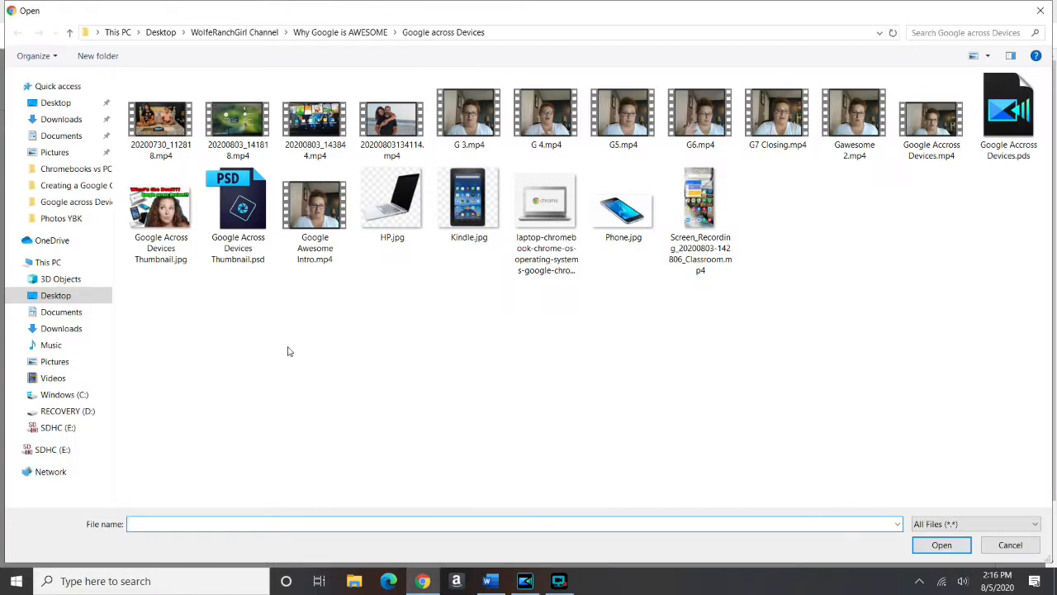
left_click(64, 219)
left_click_drag(1050, 90, 1050, 413)
left_click(653, 198)
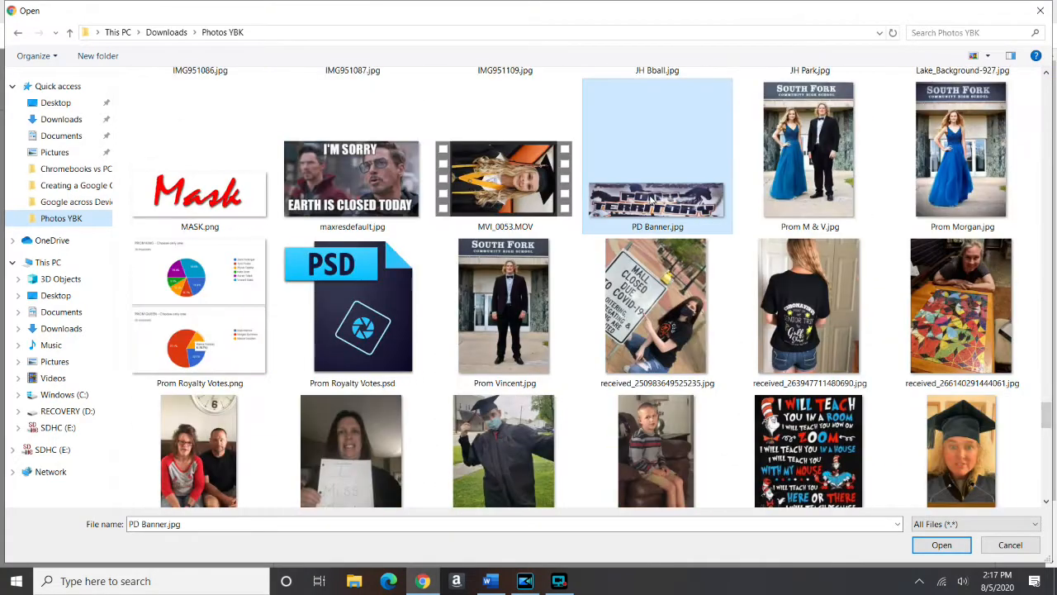
left_click(941, 545)
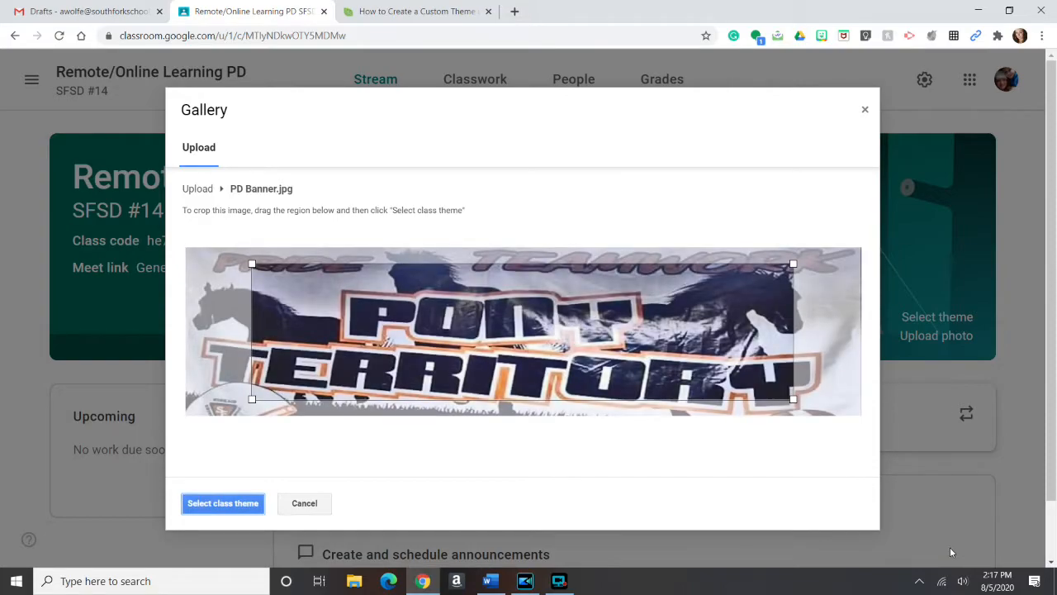
- Extend the crop region to cover the whole PD Banner.jpg image and apply it as the class theme
left_click_drag(793, 264, 864, 245)
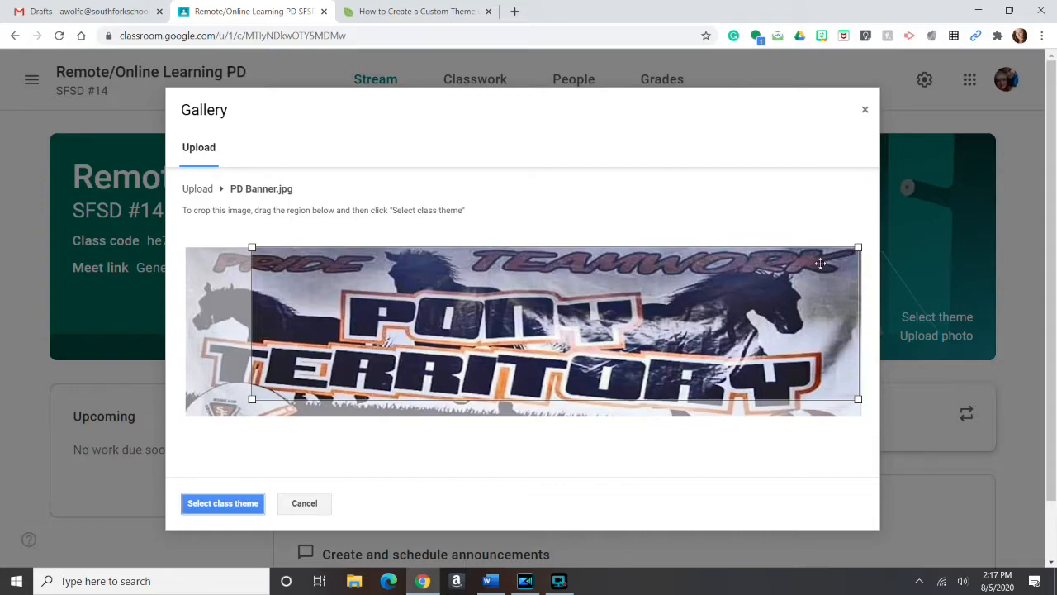
left_click_drag(253, 400, 180, 425)
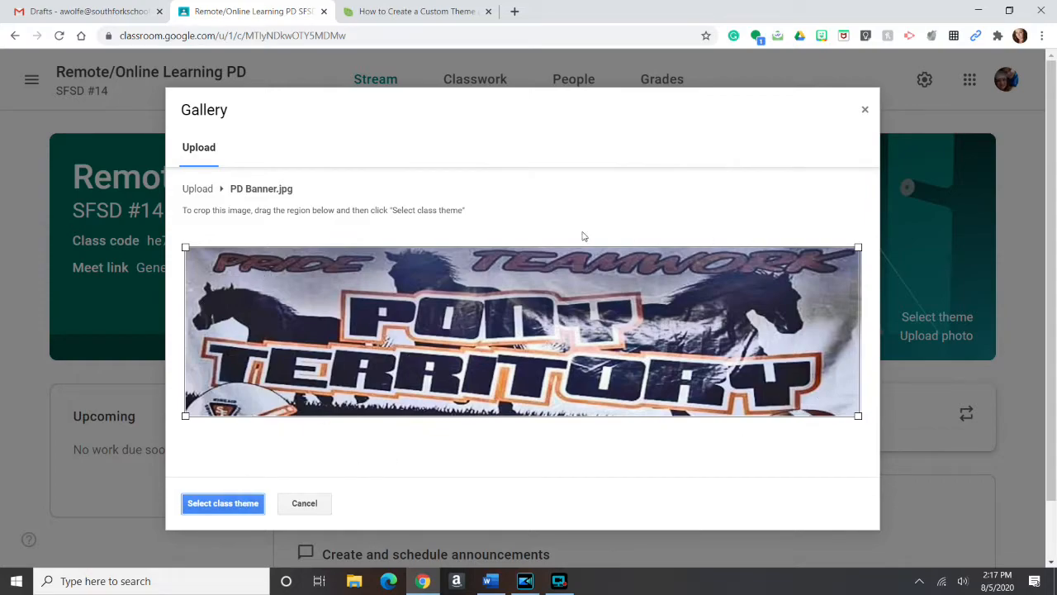
left_click(216, 503)
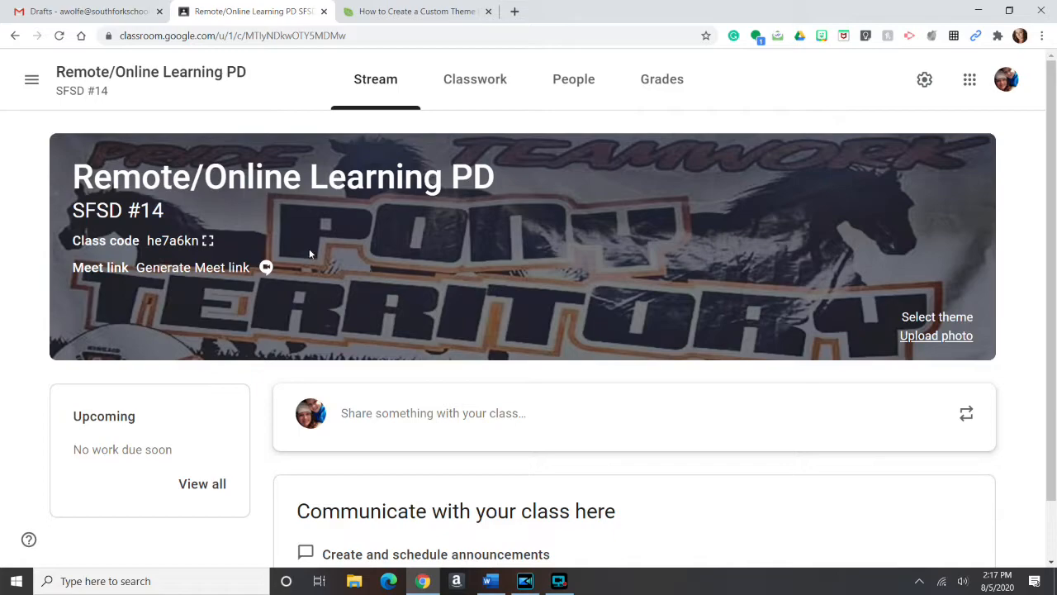
- Write a stream announcement reading "Welcome to the SFSD #14 Remote/Online Learning PD Classroom!"
left_click_drag(1053, 181, 1054, 189)
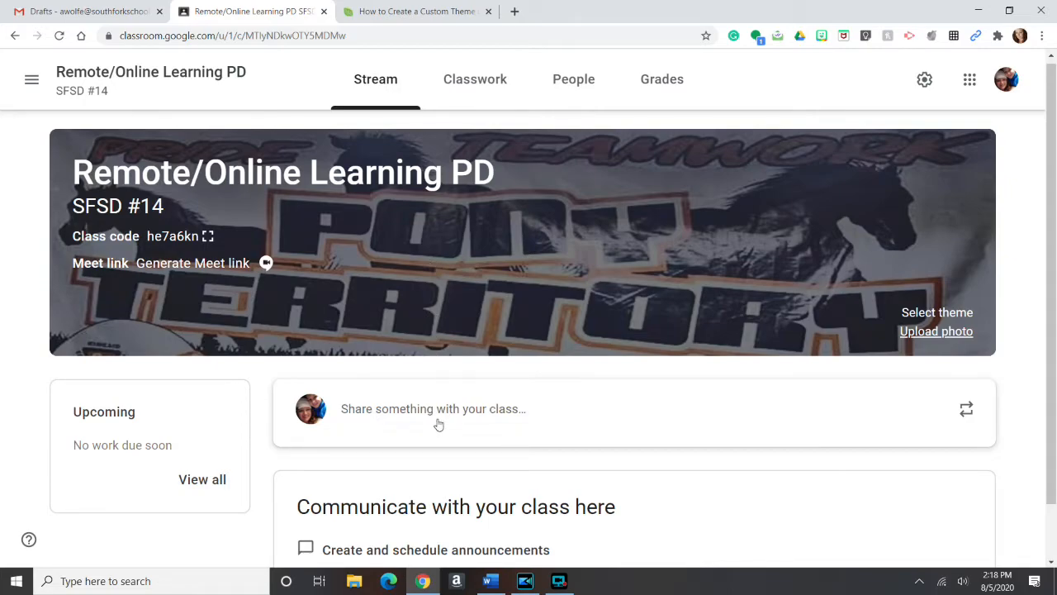
left_click(500, 423)
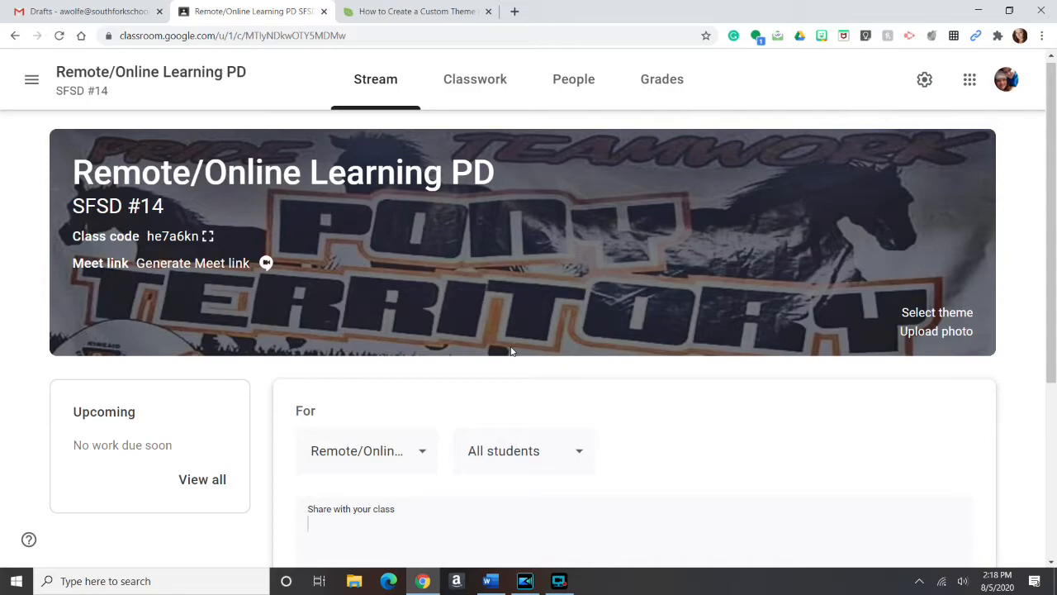
scroll(512, 351, "down", 2)
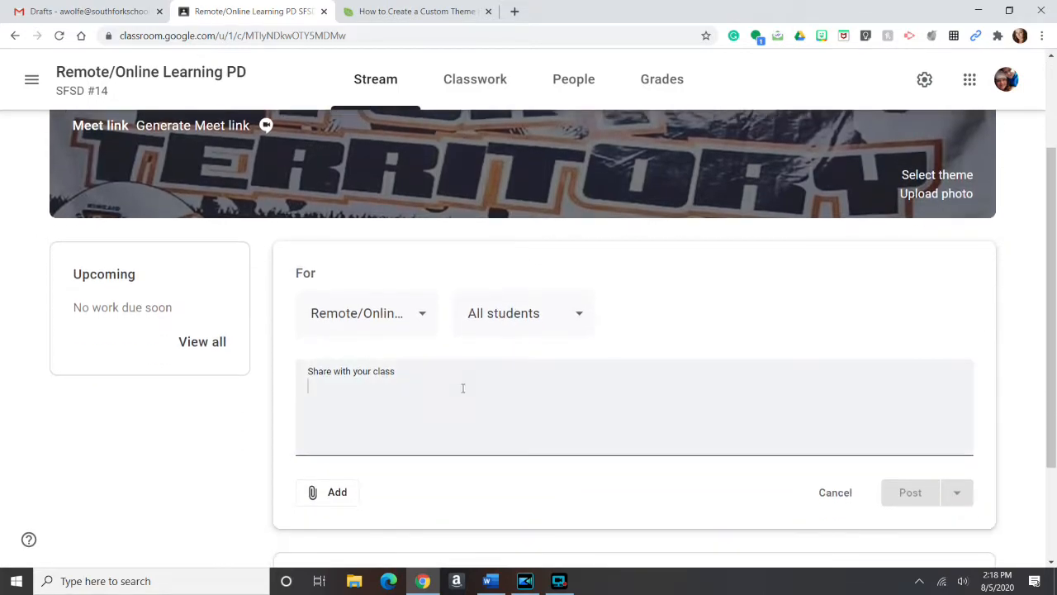
left_click(374, 416)
type("Welcome to")
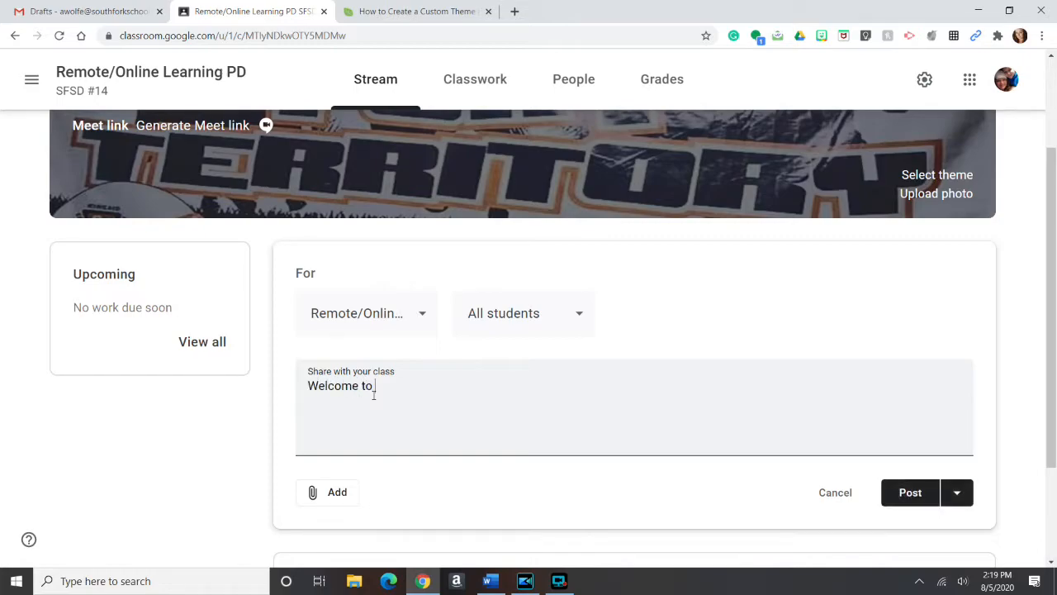
type(" the SFSD Remote/Online L")
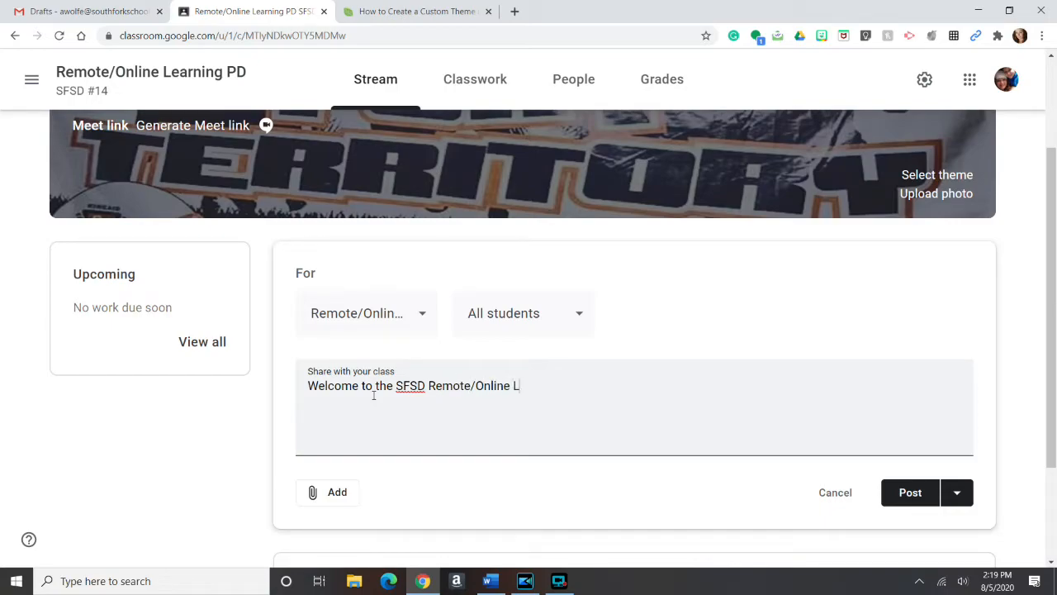
type("earning PD Classroo")
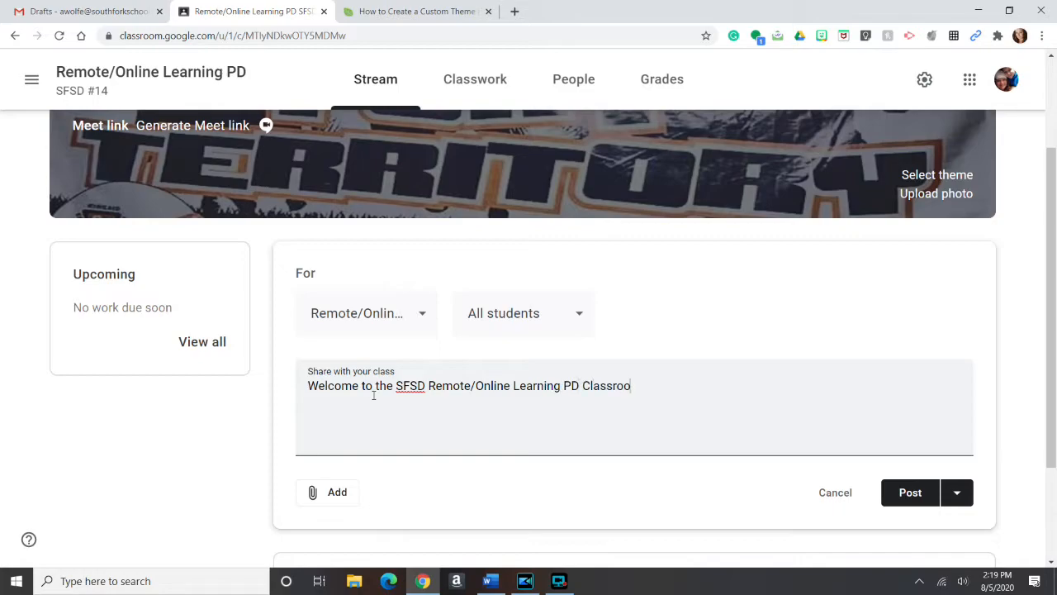
type("m!")
left_click(427, 387)
type("#14")
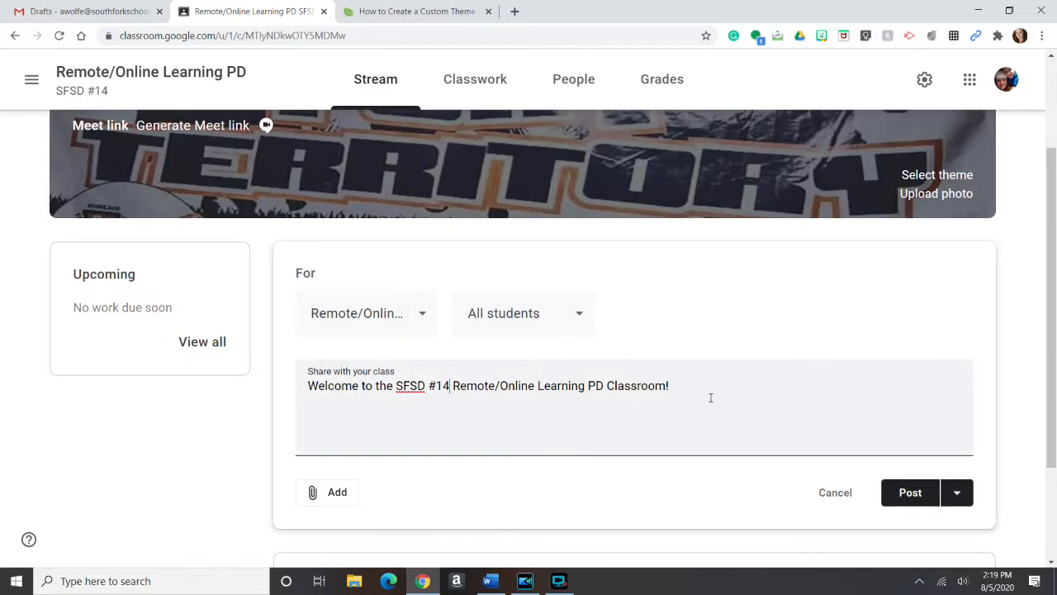
- Look through the classes and students available as the announcement's audience, keeping the current selection
left_click(425, 316)
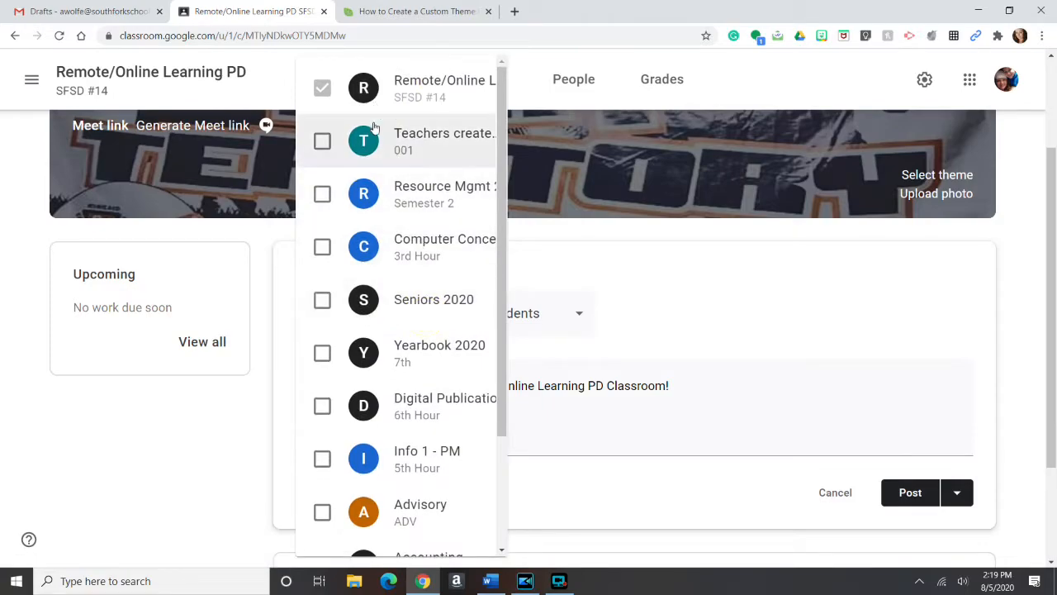
scroll(385, 545, "down", 1)
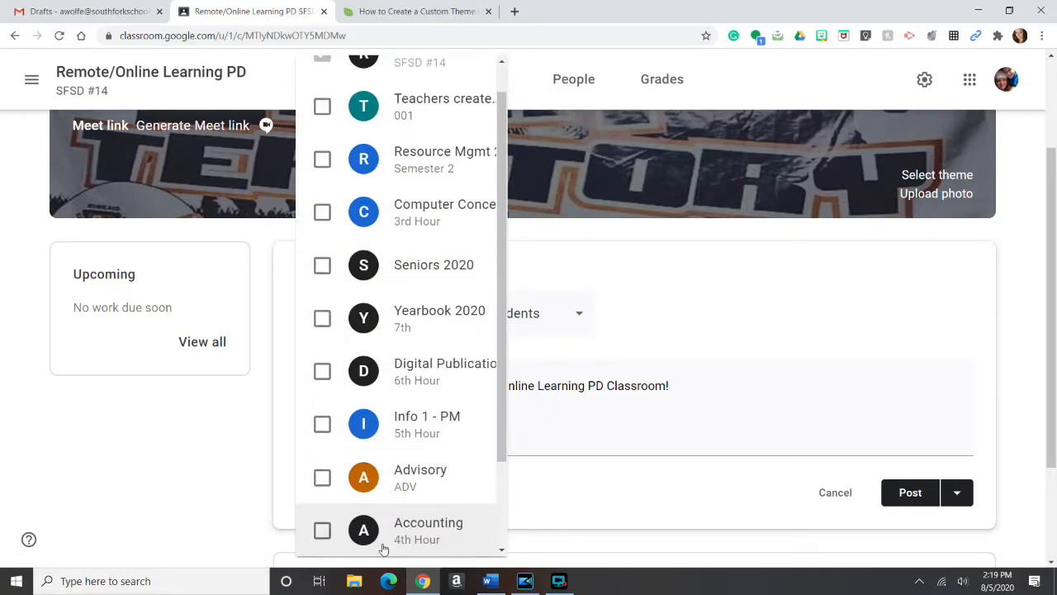
scroll(496, 512, "up", 1)
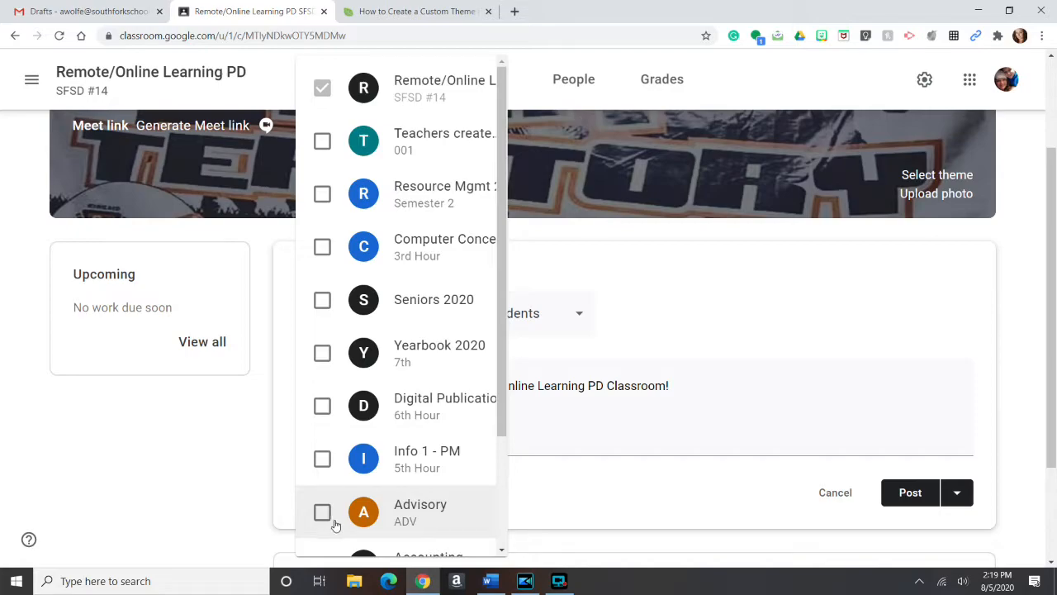
left_click(615, 448)
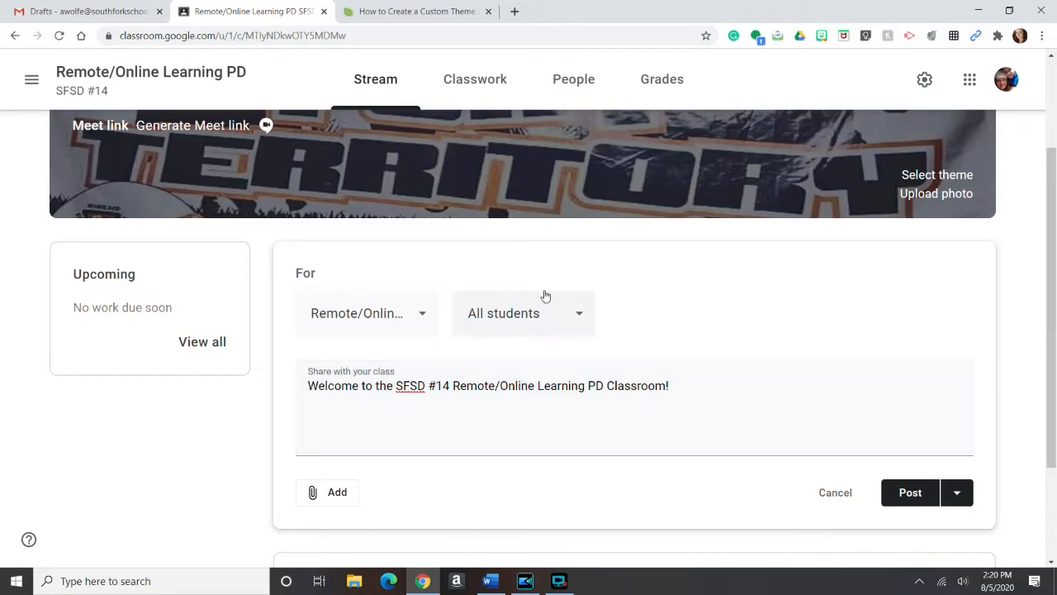
left_click(565, 317)
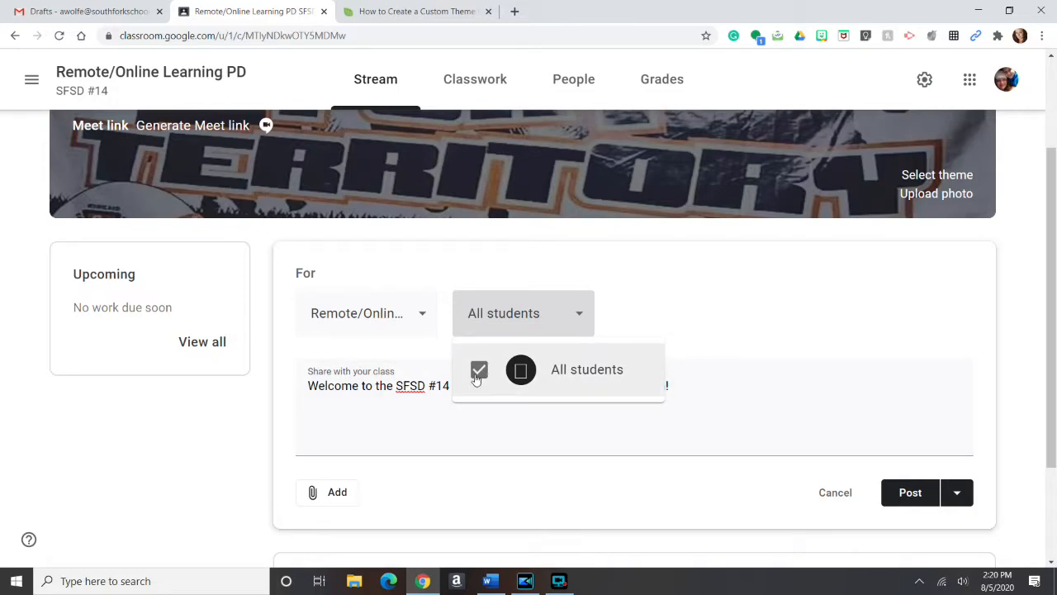
left_click(661, 301)
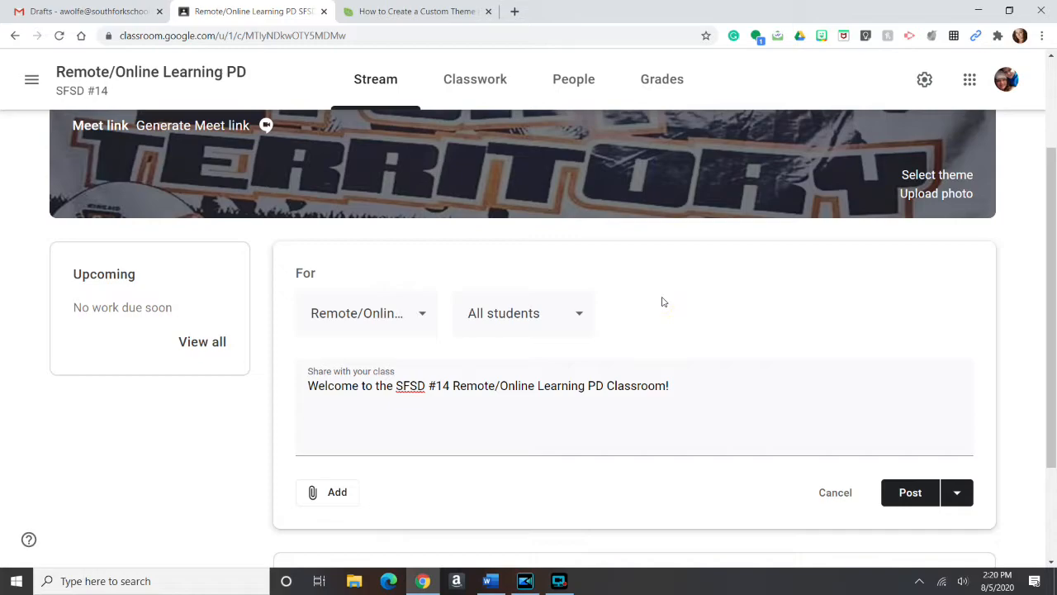
- Check the attachment sources and publishing options for the welcome announcement, and post it immediately
left_click(327, 497)
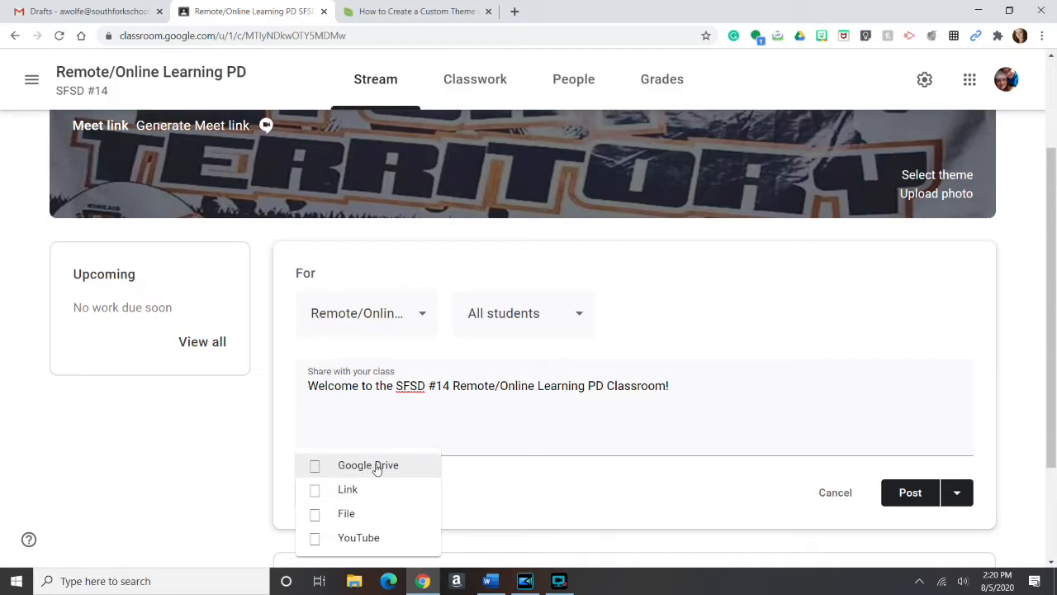
left_click(473, 495)
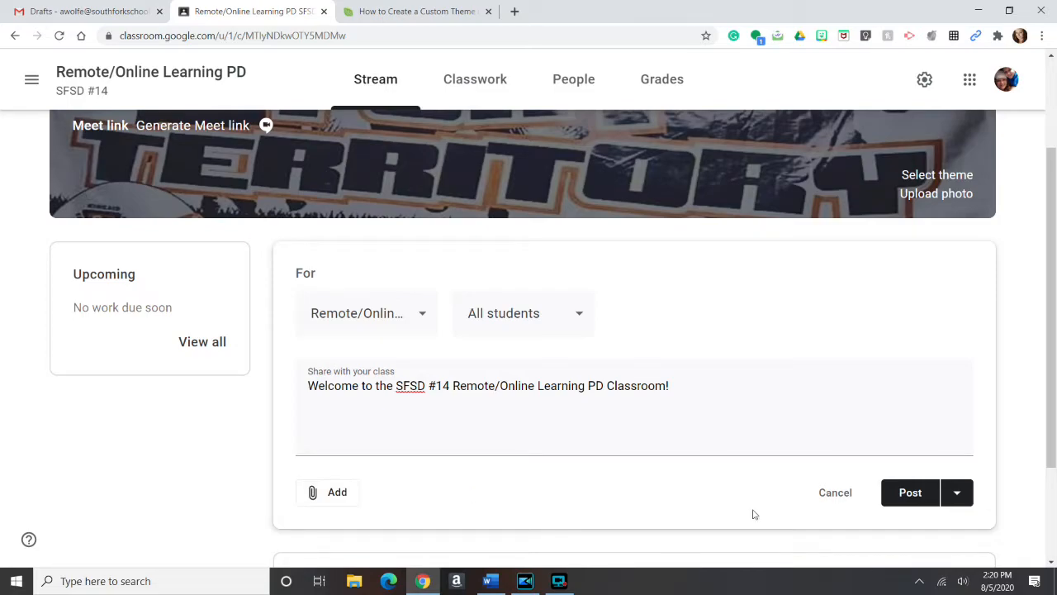
left_click(962, 493)
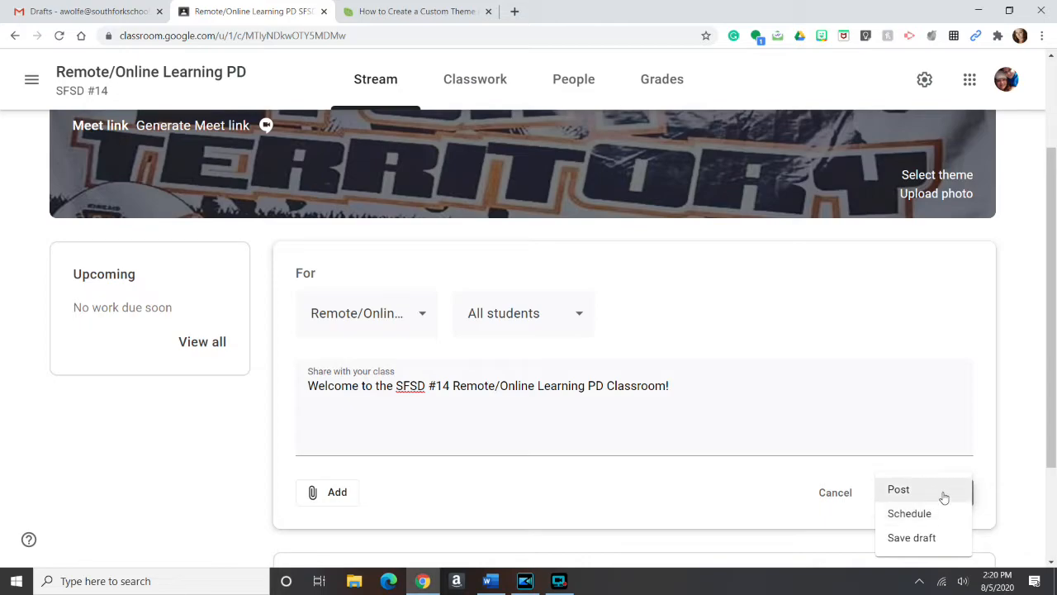
left_click(944, 495)
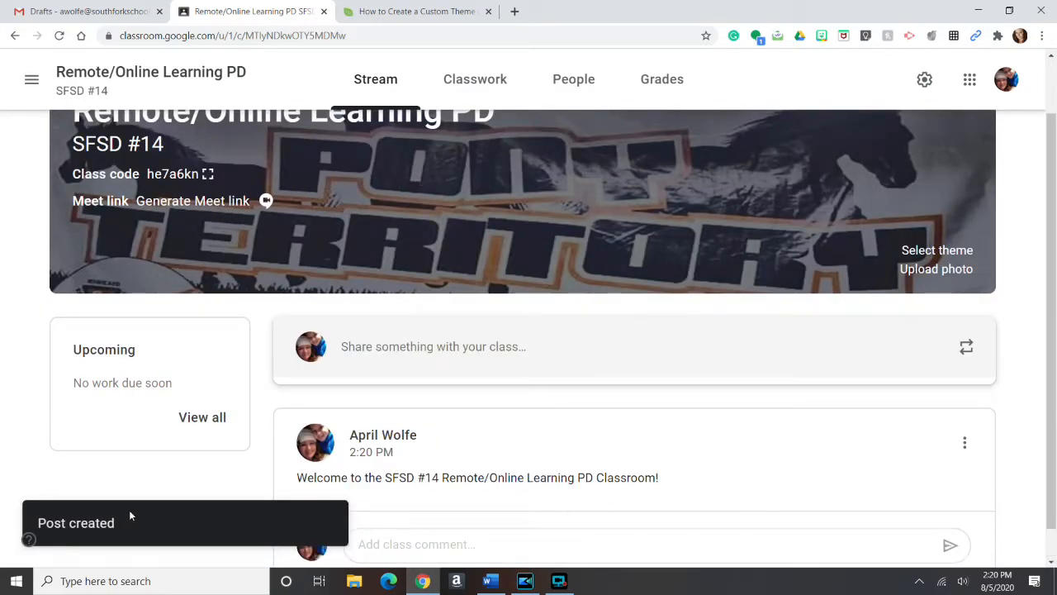
- Start a new classwork topic and enter "Classroom Info" as its name
left_click(477, 81)
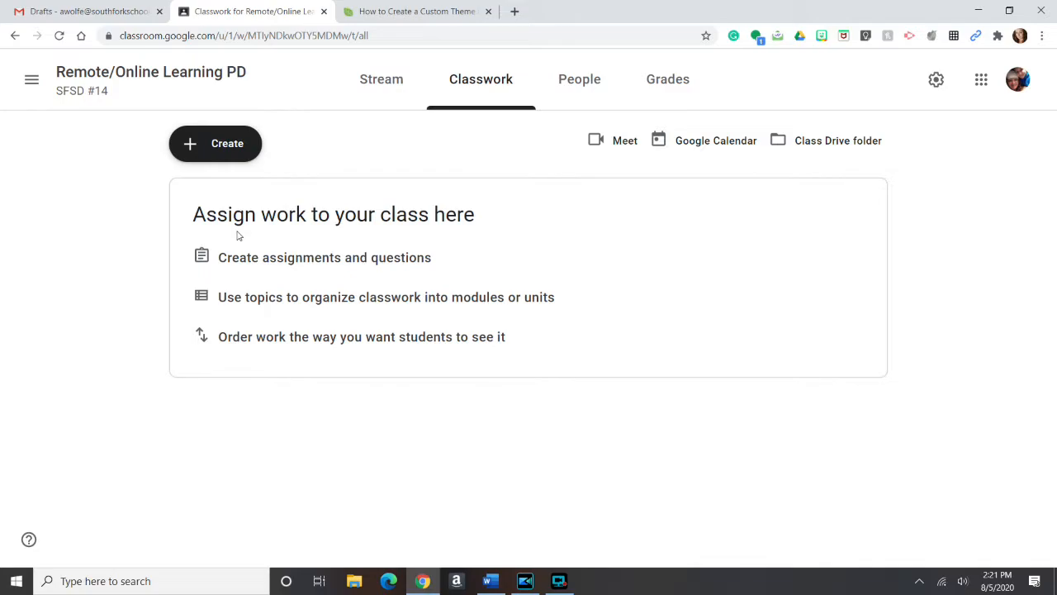
left_click(213, 142)
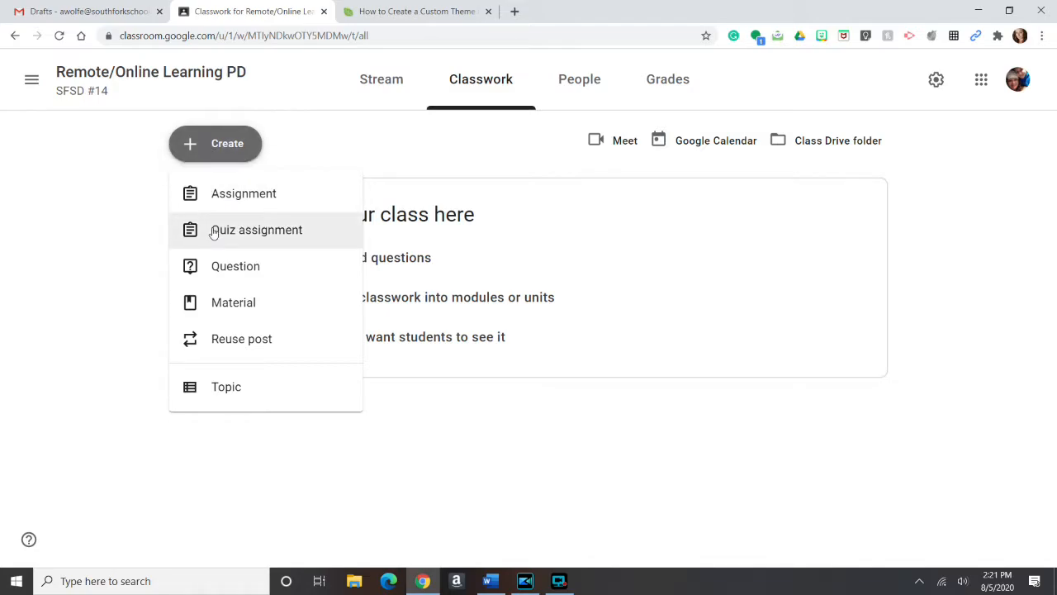
left_click(217, 388)
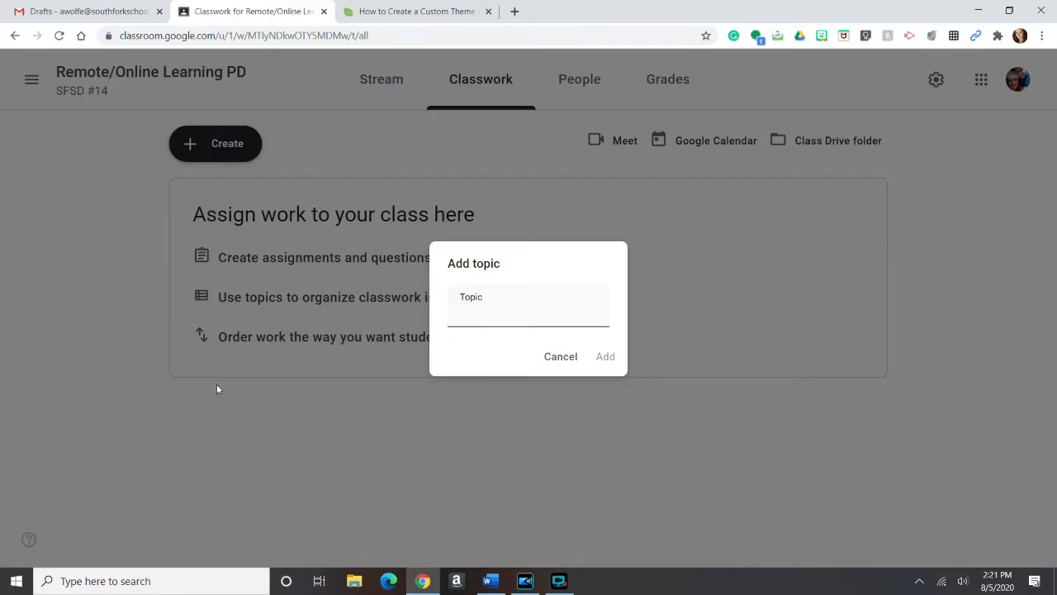
type("Classroom Info")
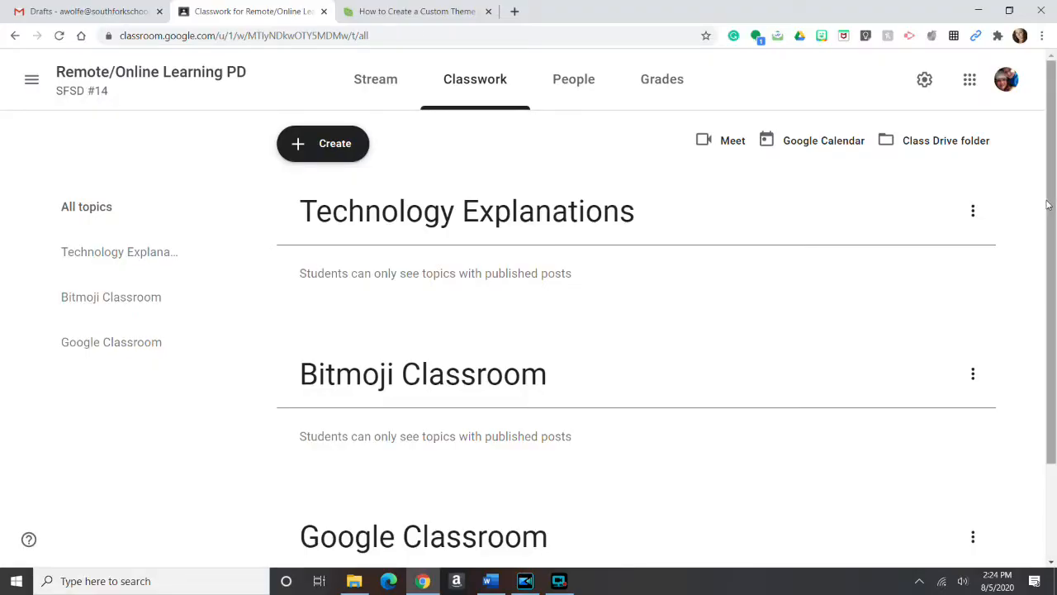
- Review the class's topic sections on the Classwork page from first to last
left_click_drag(1047, 205, 1051, 252)
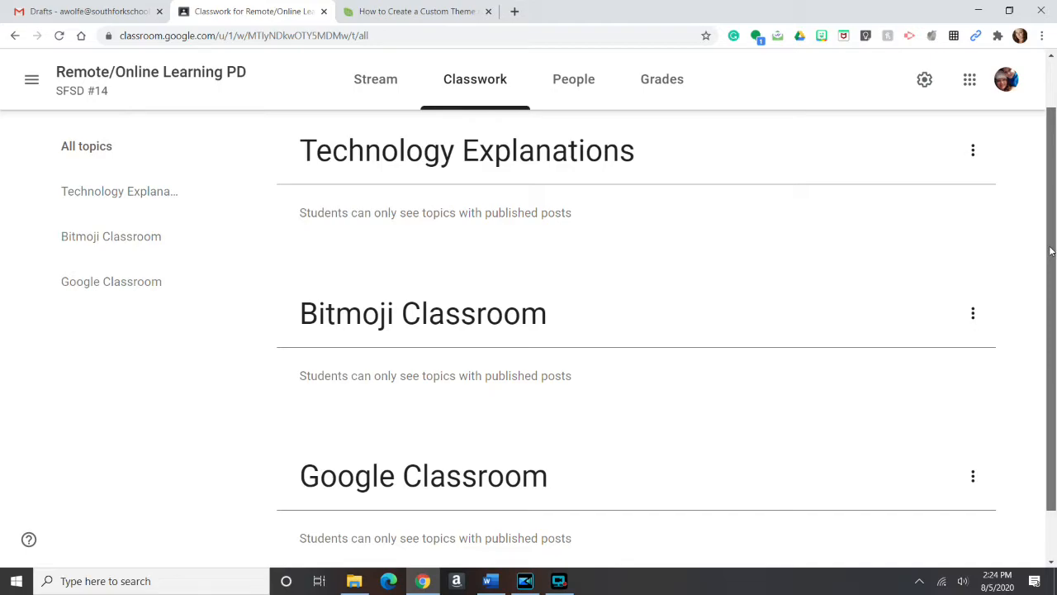
left_click_drag(1051, 252, 1050, 300)
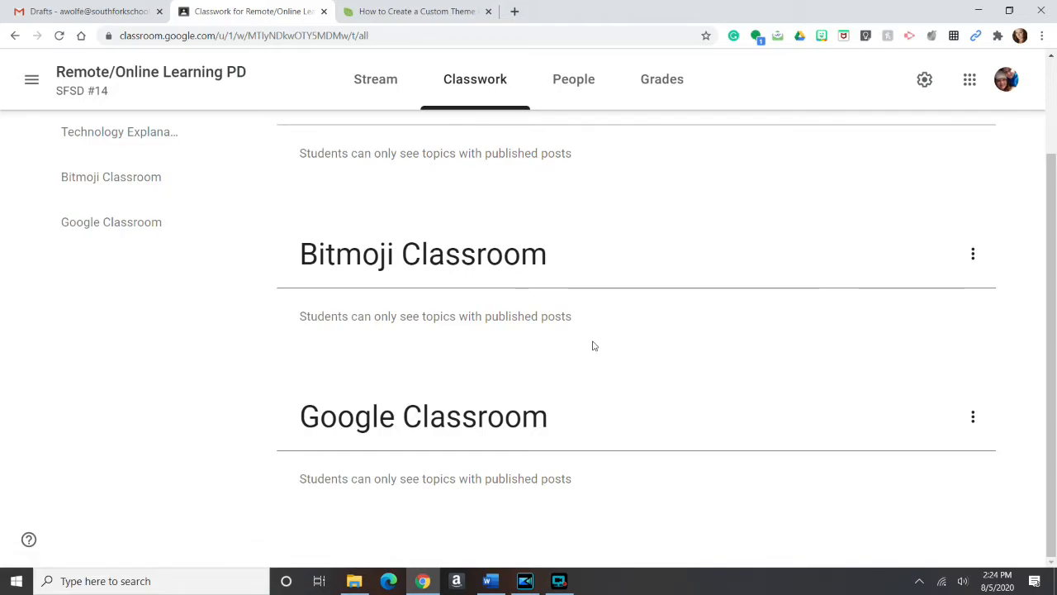
scroll(593, 345, "up", 3)
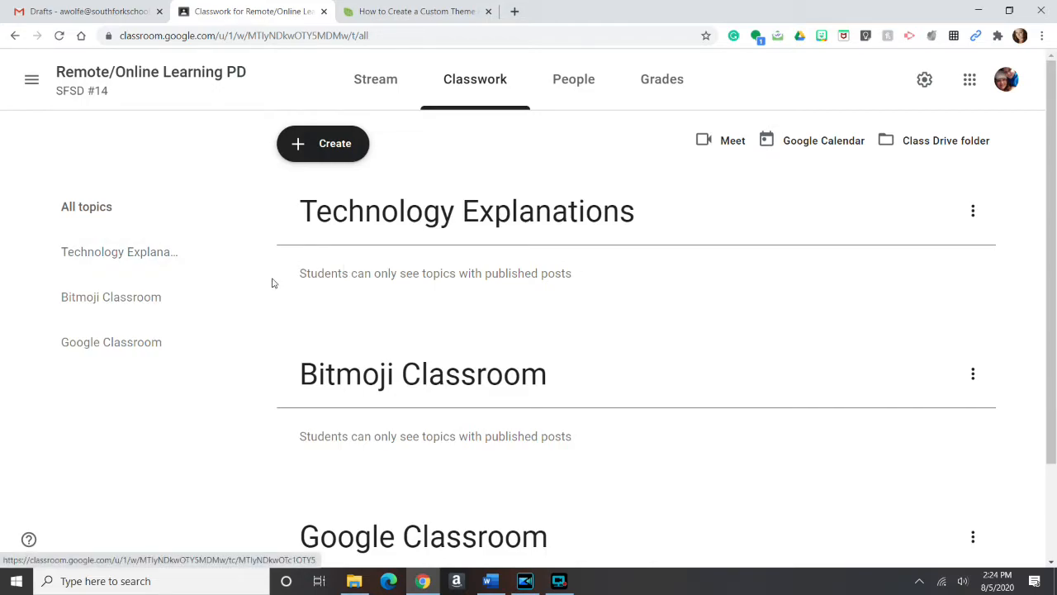
- Switch to the edtechteam.com article on custom Google Classroom themes and examine its banner dimensions, drawing steps and sample theme
left_click(367, 17)
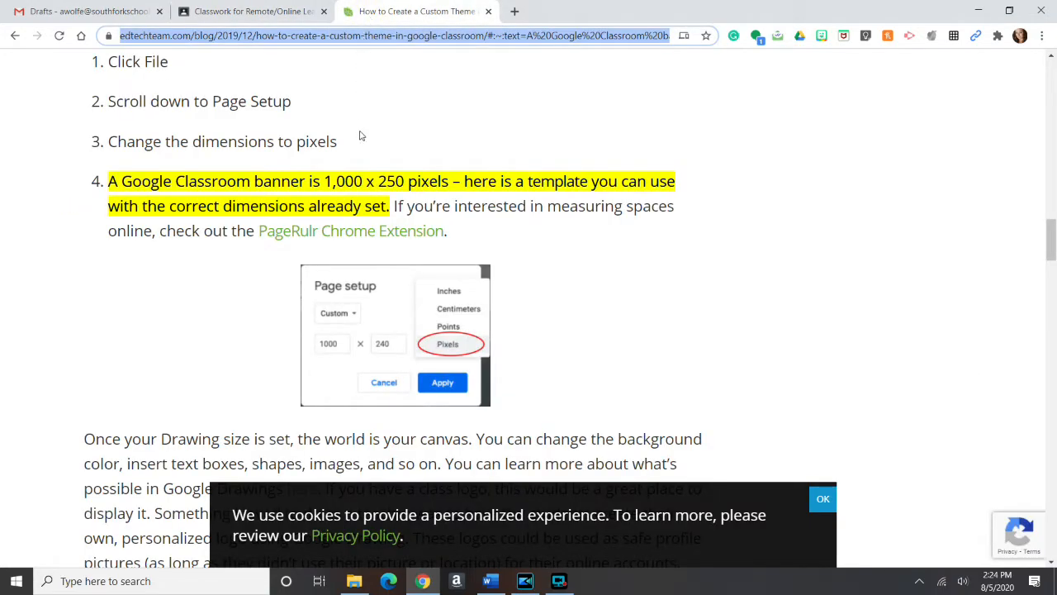
scroll(668, 438, "up", 6)
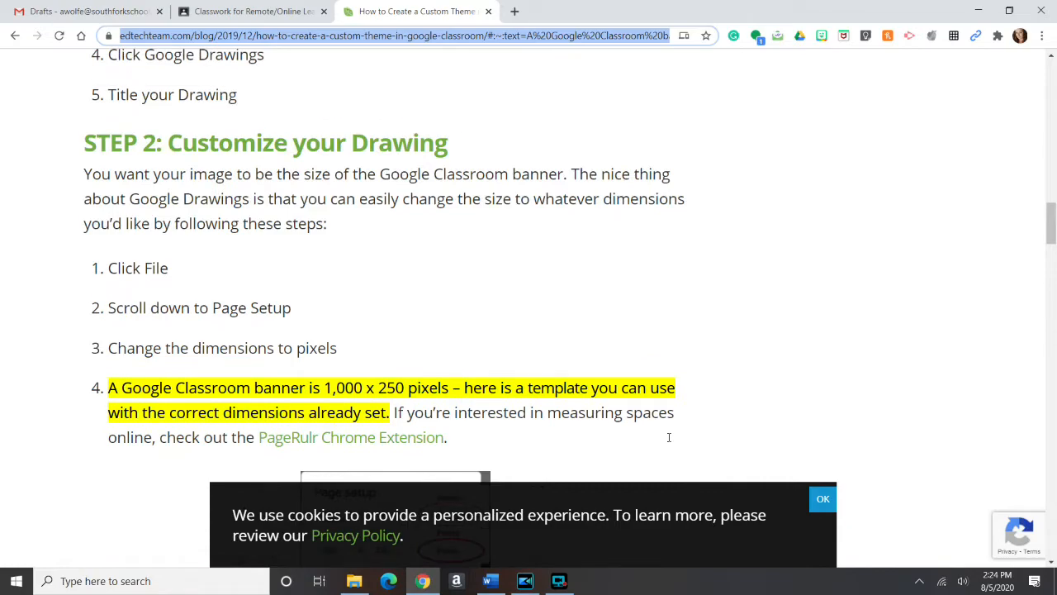
scroll(669, 437, "up", 3)
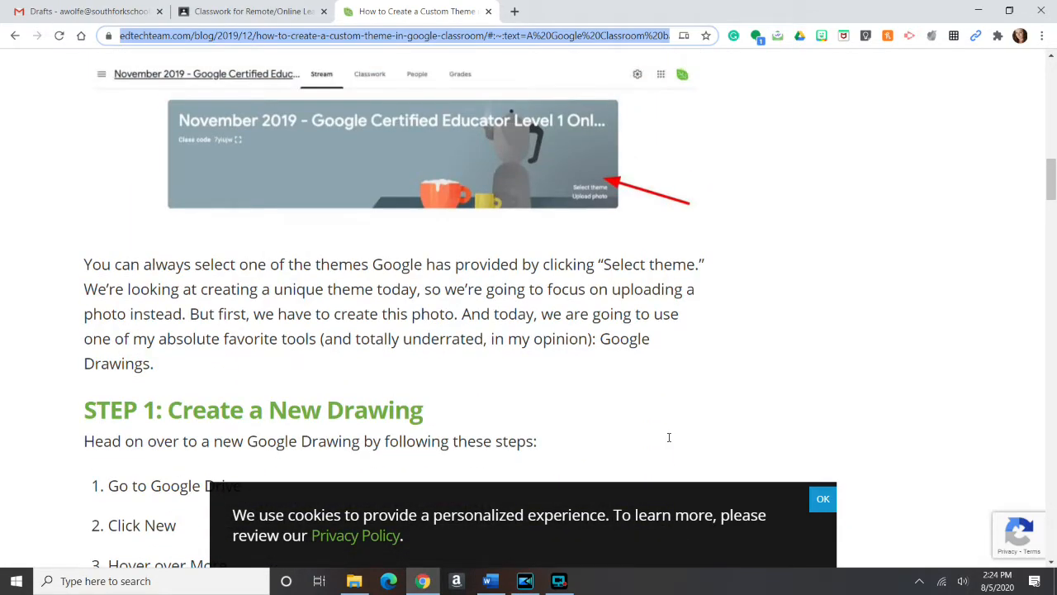
scroll(669, 436, "up", 2)
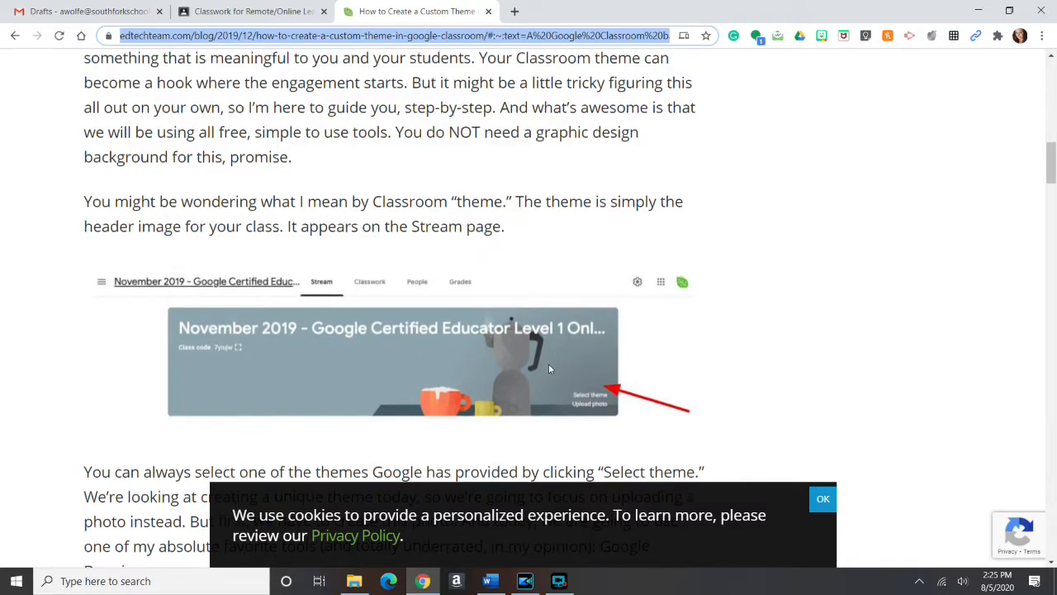
- Copy the web address of the edtechteam.com article on creating a custom Google Classroom theme
scroll(548, 368, "up", 1)
scroll(548, 368, "up", 3)
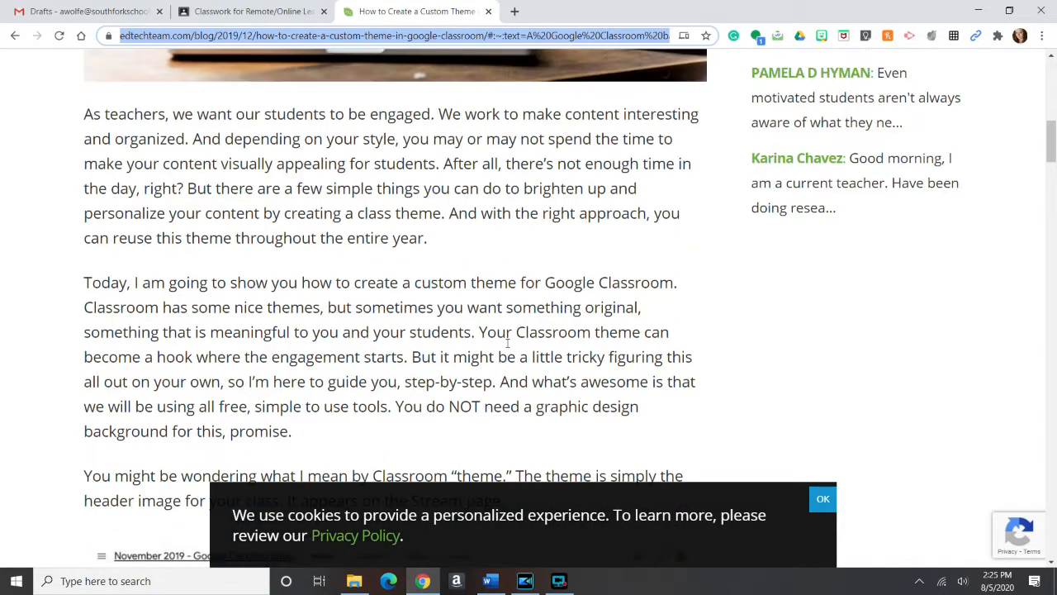
right_click(295, 40)
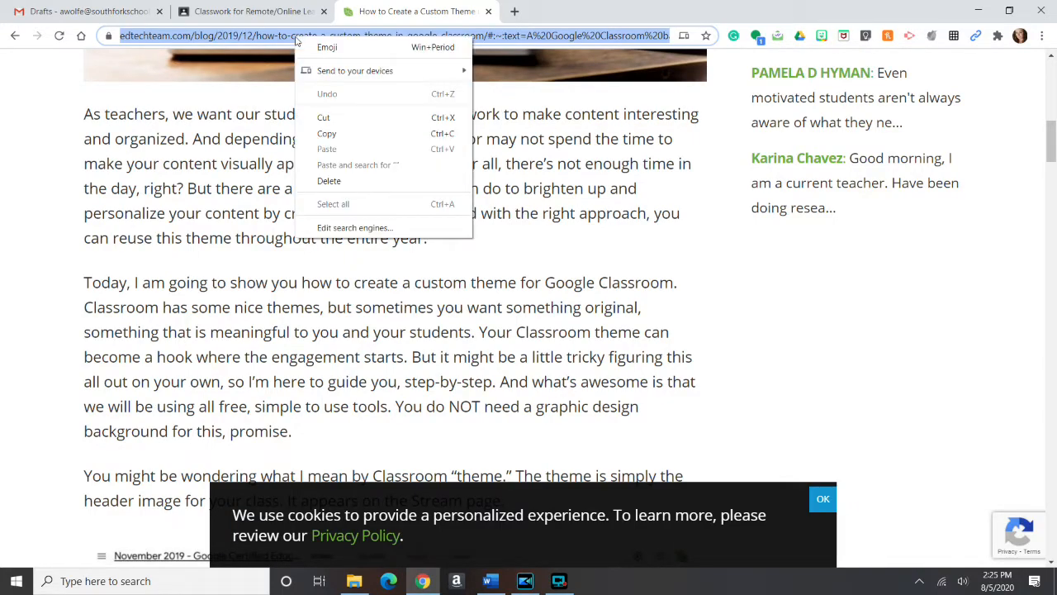
left_click(330, 134)
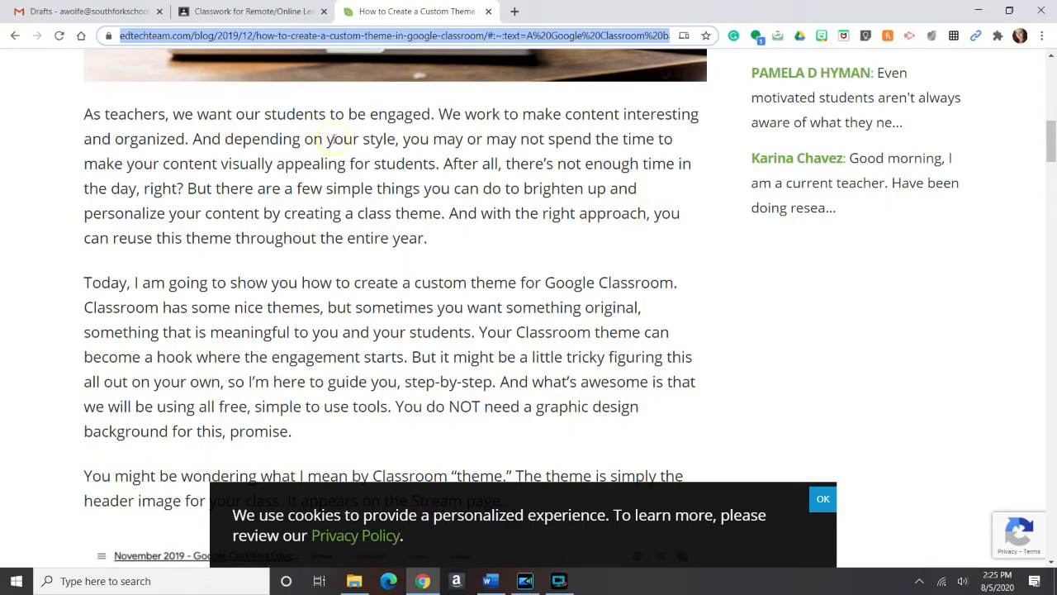
- Return to the class's Classwork page and start a new material titled "How to create a custom Classroom Theme"
left_click(225, 11)
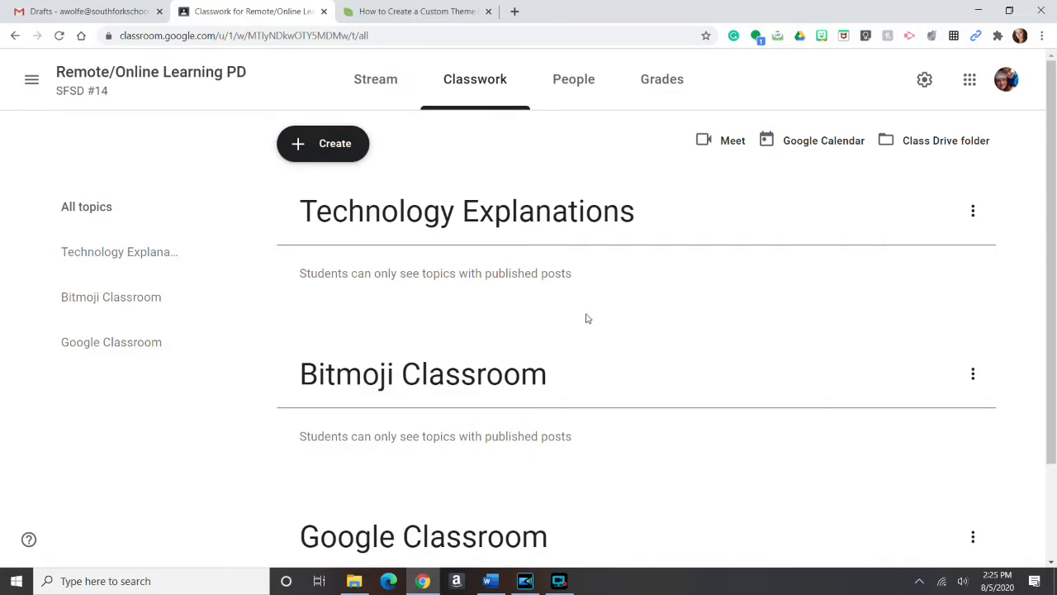
scroll(582, 403, "down", 2)
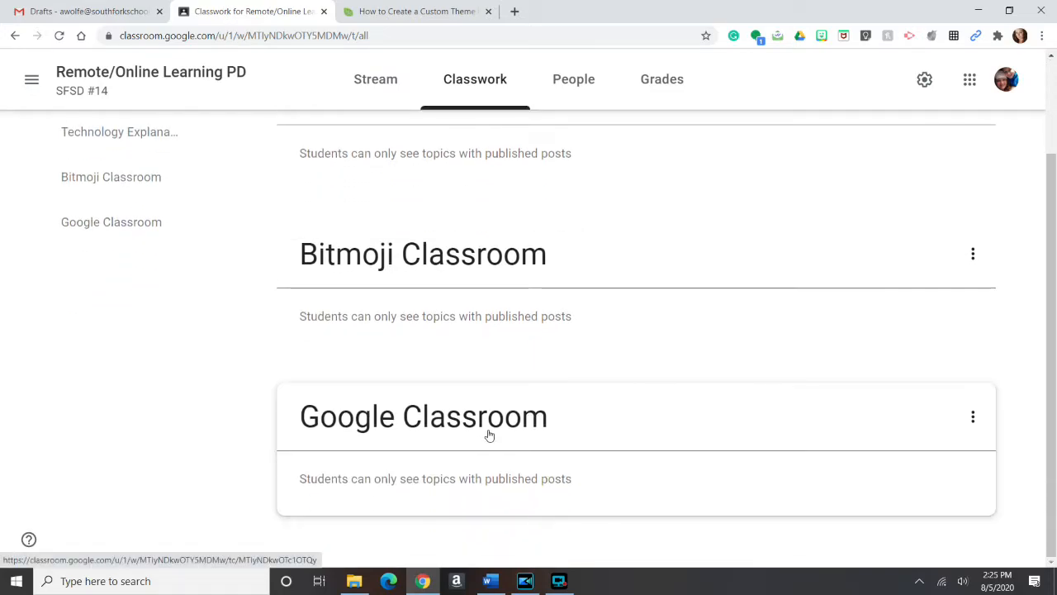
left_click(476, 86)
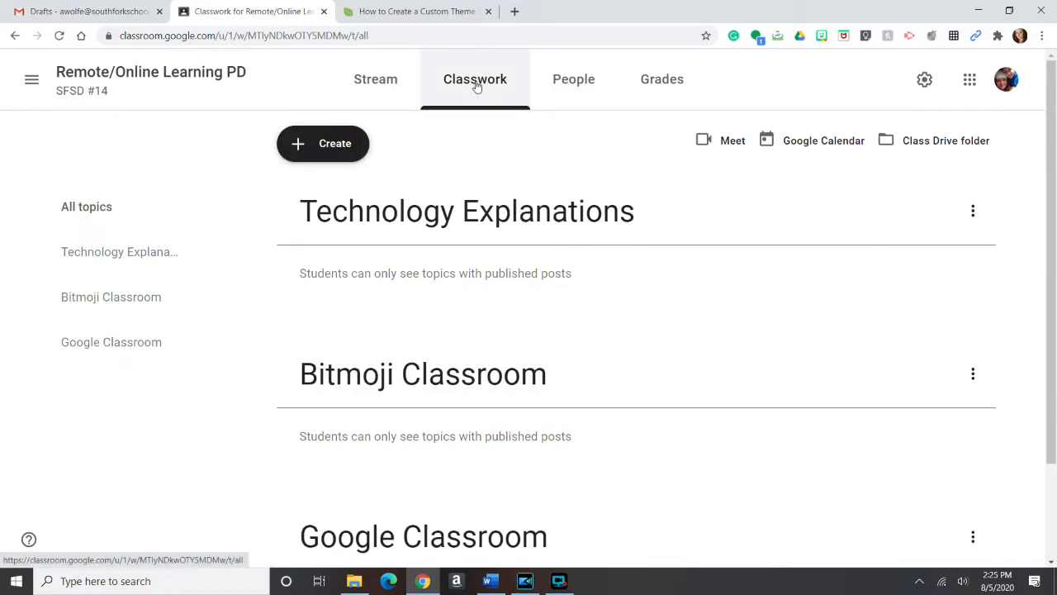
left_click(348, 145)
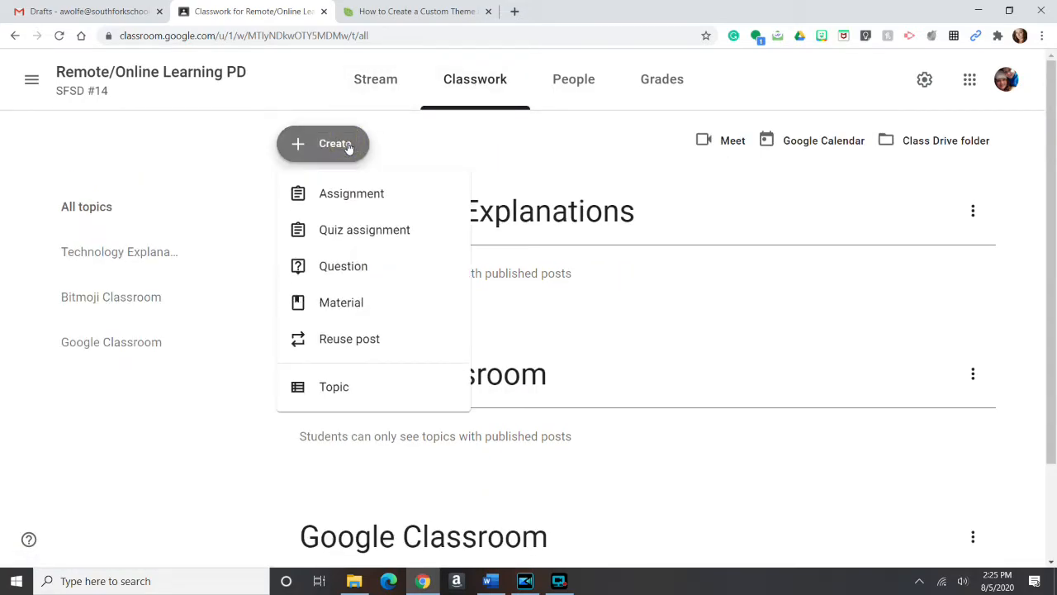
left_click(363, 305)
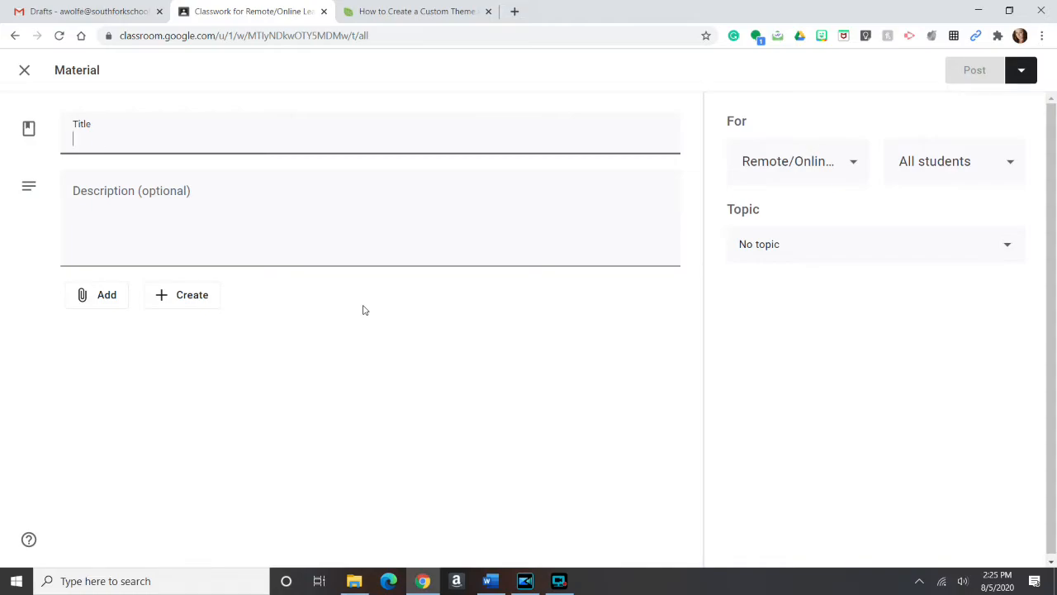
type("How to ")
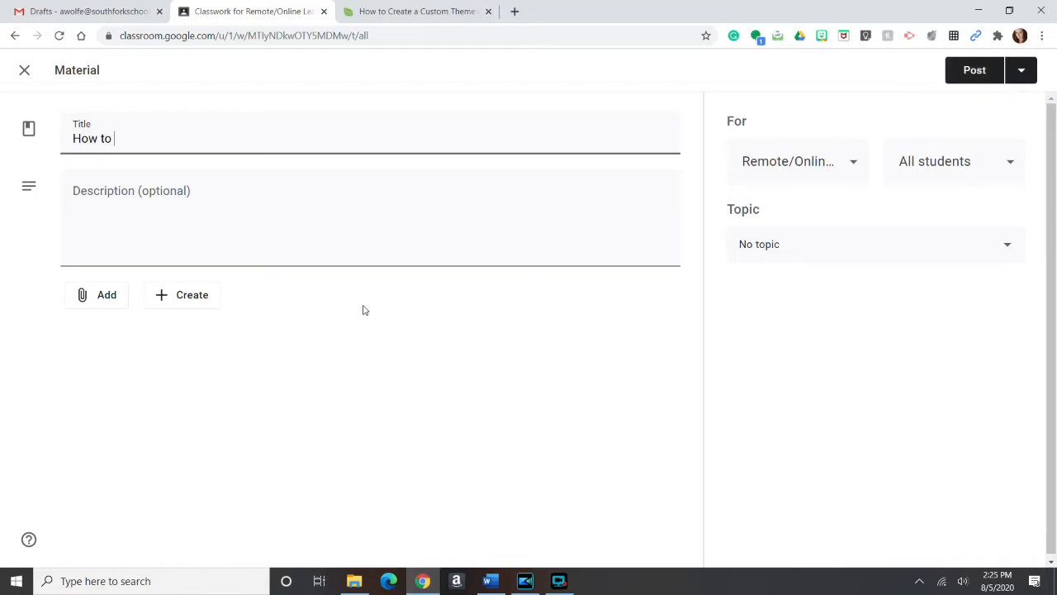
type("create a custom Classroom Thwe")
key("BackSpace")
type("eme")
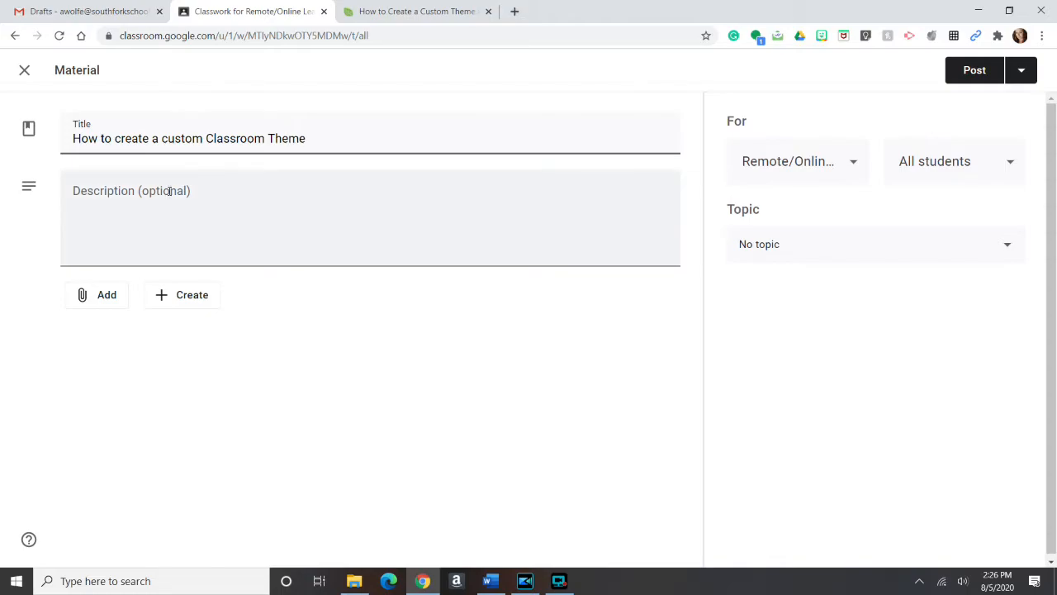
- Enter the description "Please follow the link to access step by step directions for creating a custom theme for your classrooms."
left_click(168, 194)
type("Please foll")
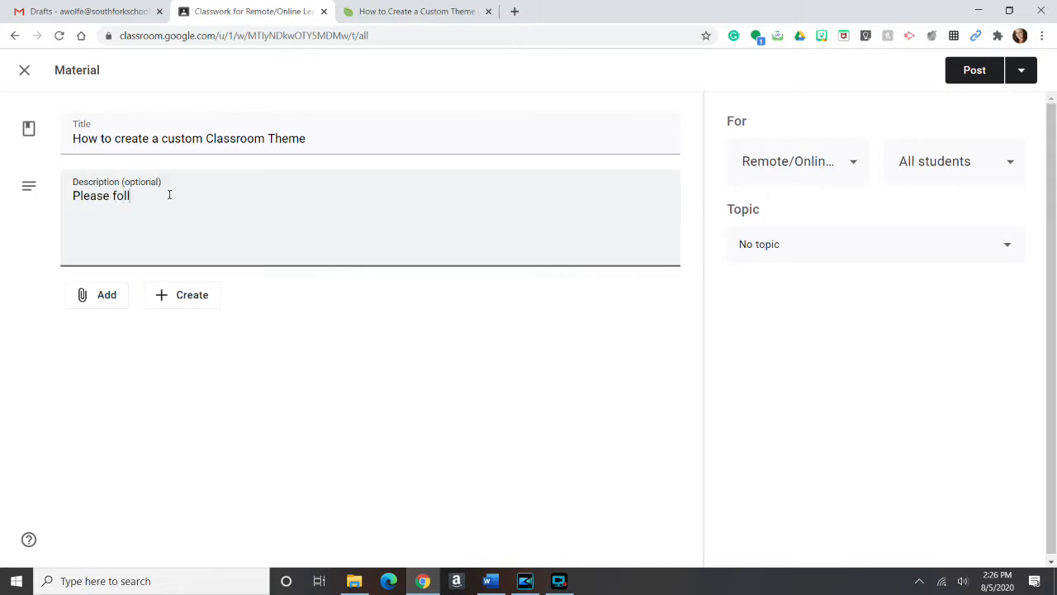
type("ow the link to access step by step directions for creating a th")
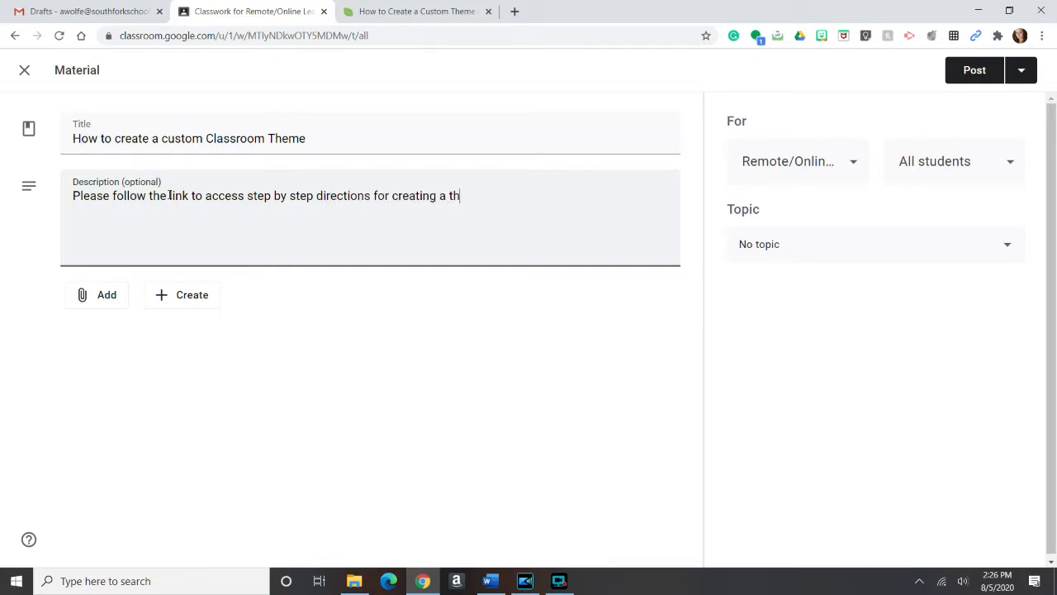
type("eme for your classrooms")
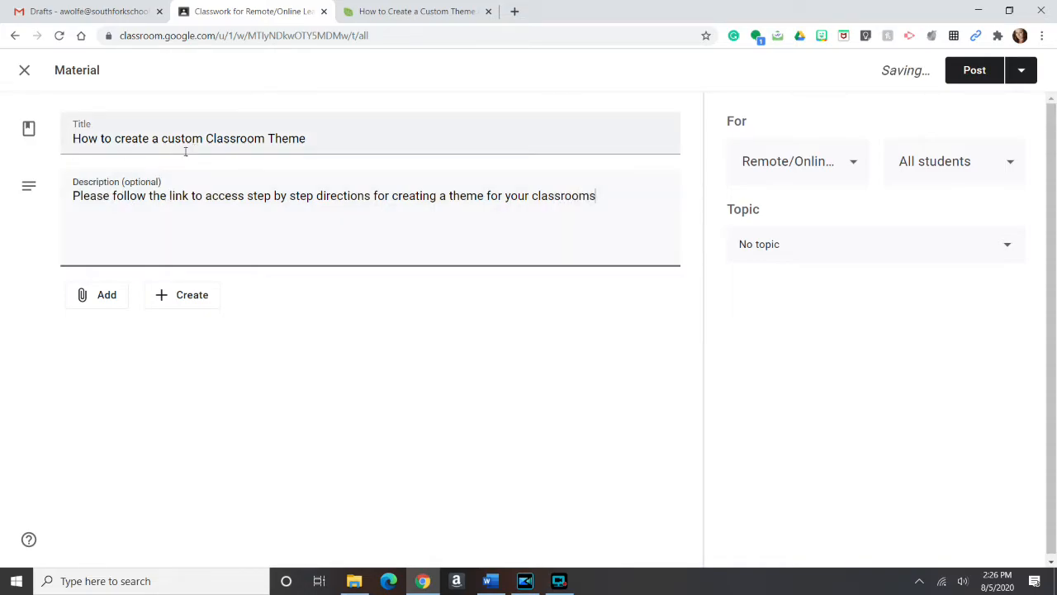
type("custom")
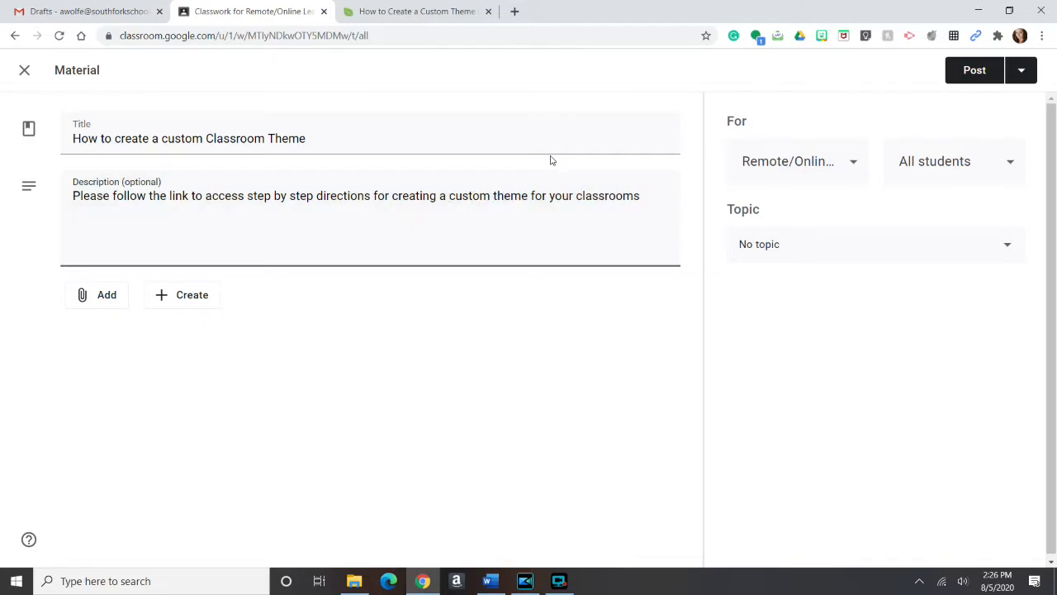
left_click(643, 194)
type(".")
- Attach the copied article address to the material as a link
left_click(99, 297)
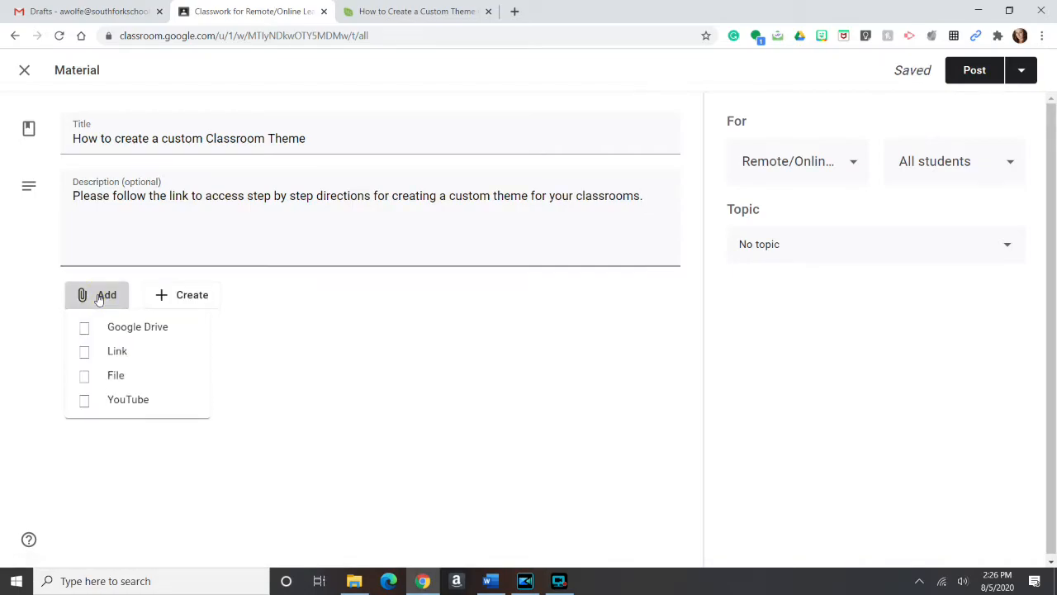
left_click(120, 353)
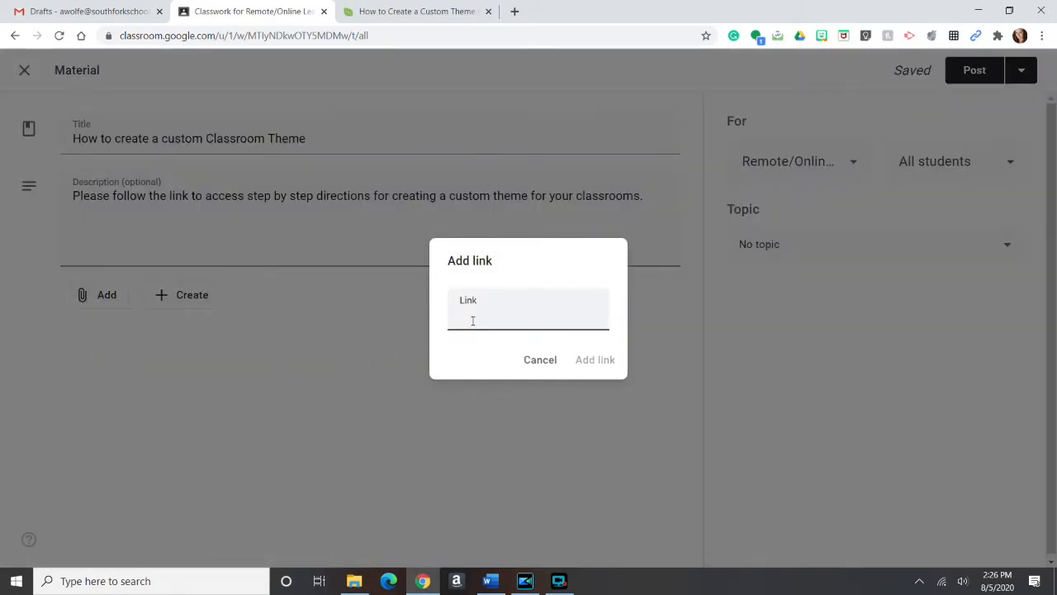
right_click(474, 320)
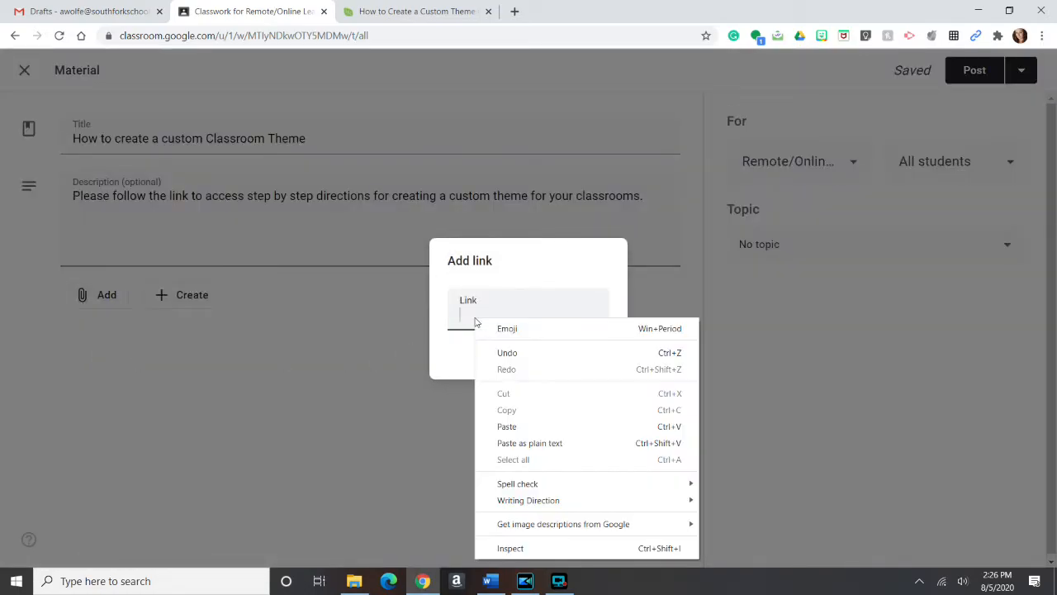
left_click(503, 426)
left_click(587, 361)
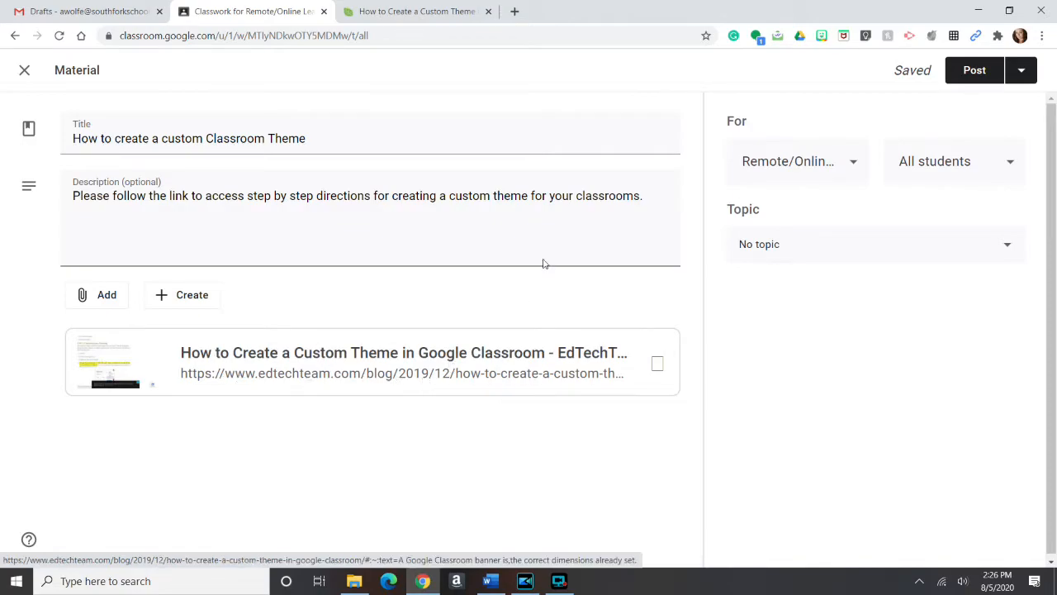
- Check which classes can receive the material, and assign it to the Google Classroom topic
left_click(804, 162)
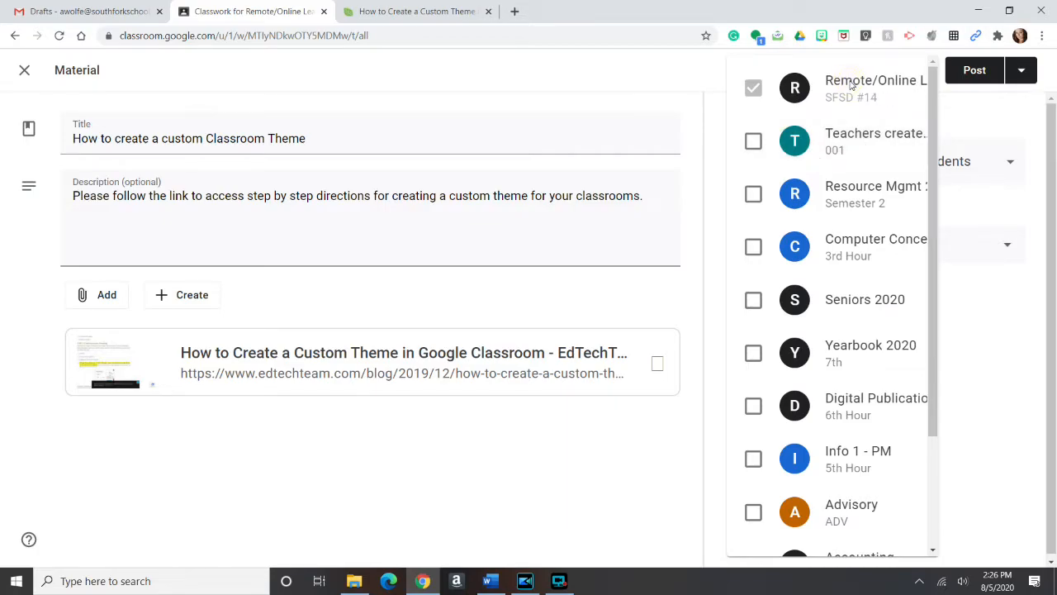
left_click(973, 122)
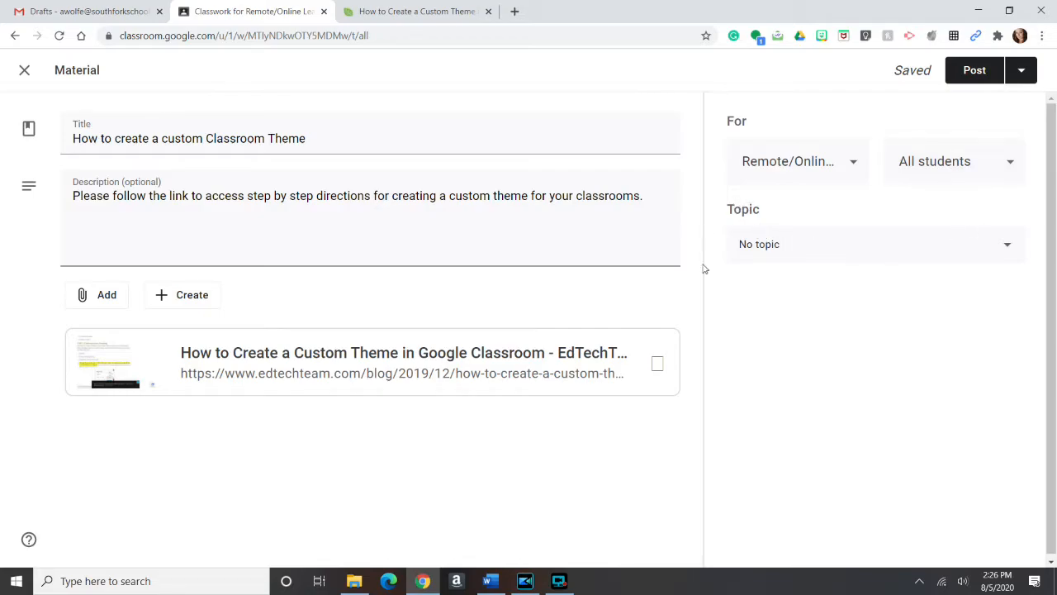
left_click(799, 244)
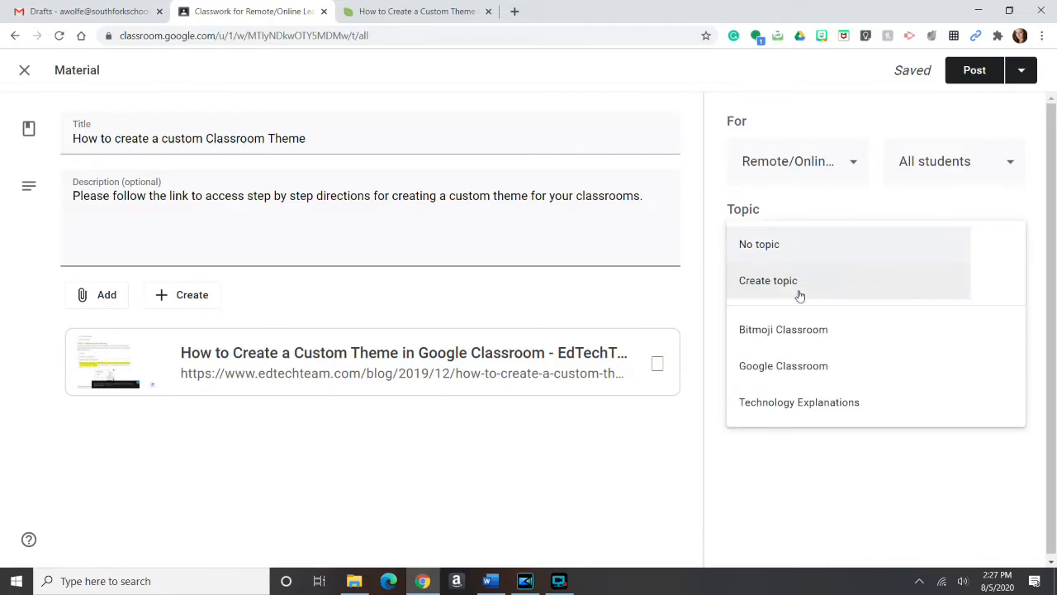
left_click(800, 365)
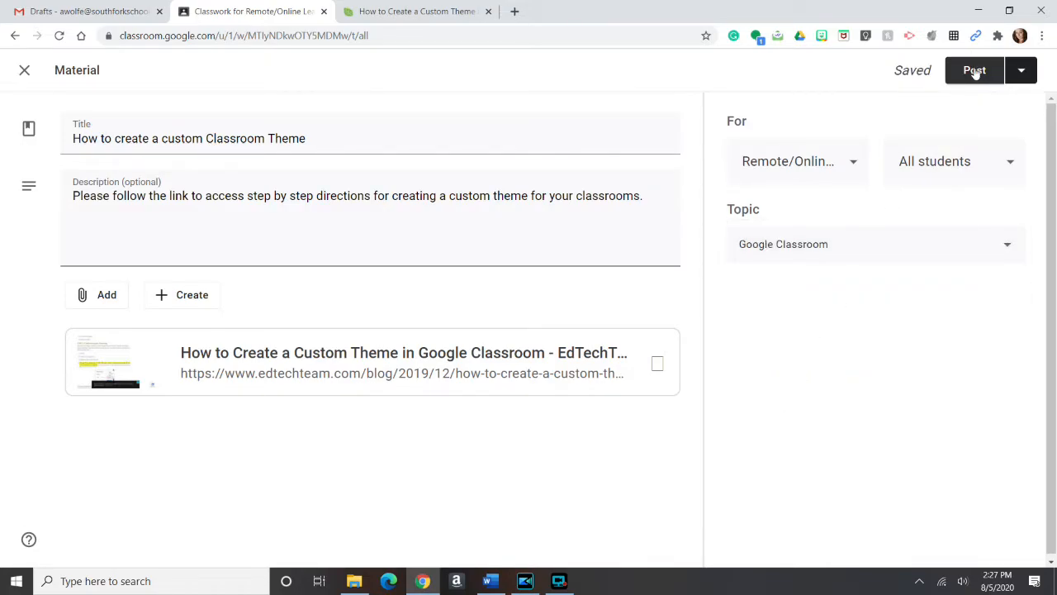
- Review the publishing options, post the material immediately, and check its entry under the Google Classroom topic
left_click(1025, 73)
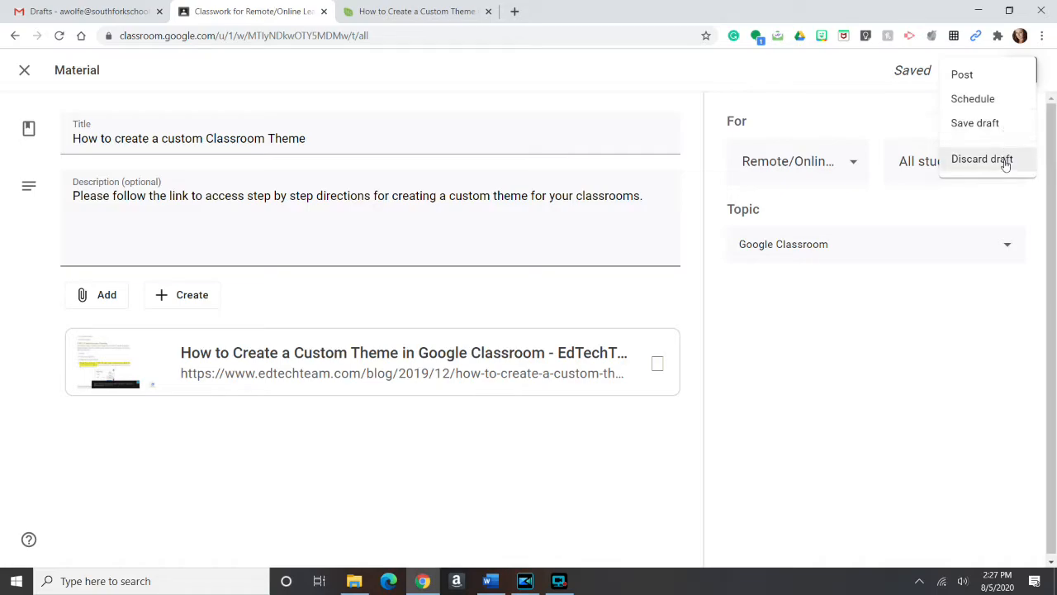
left_click(973, 73)
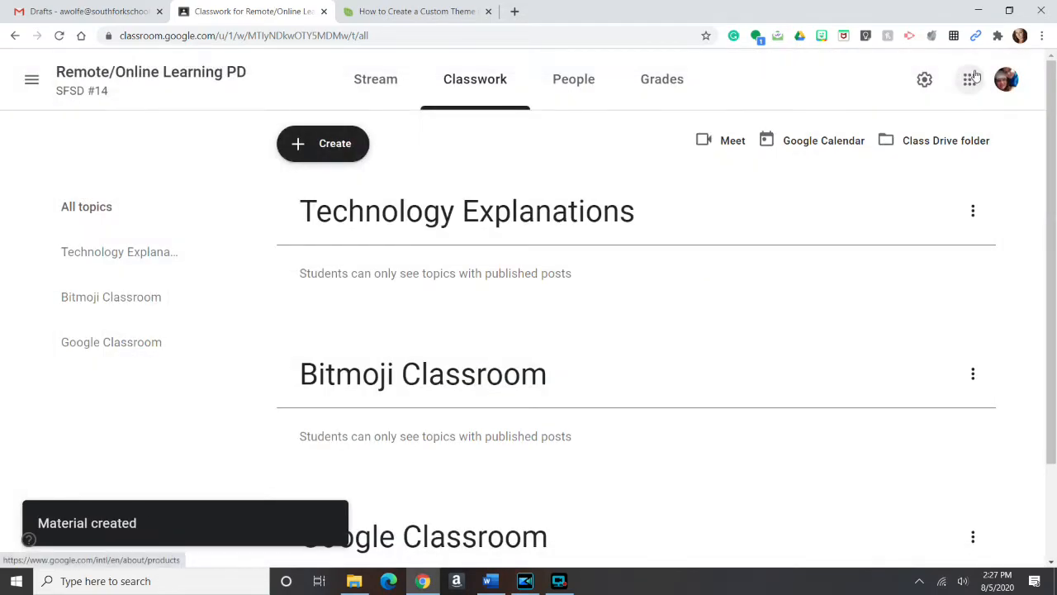
left_click_drag(1052, 142, 1054, 250)
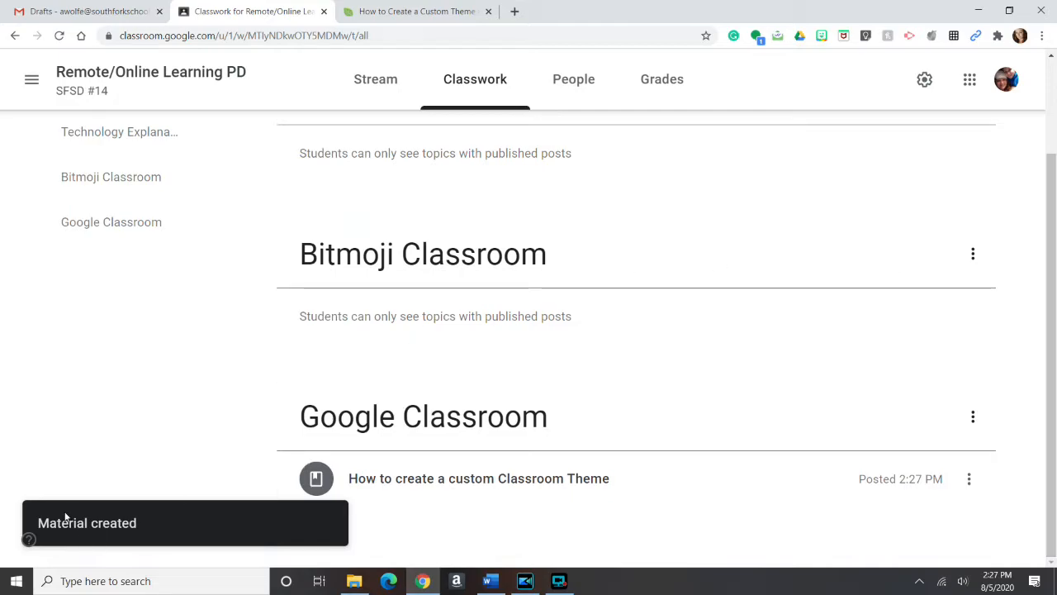
left_click(79, 439)
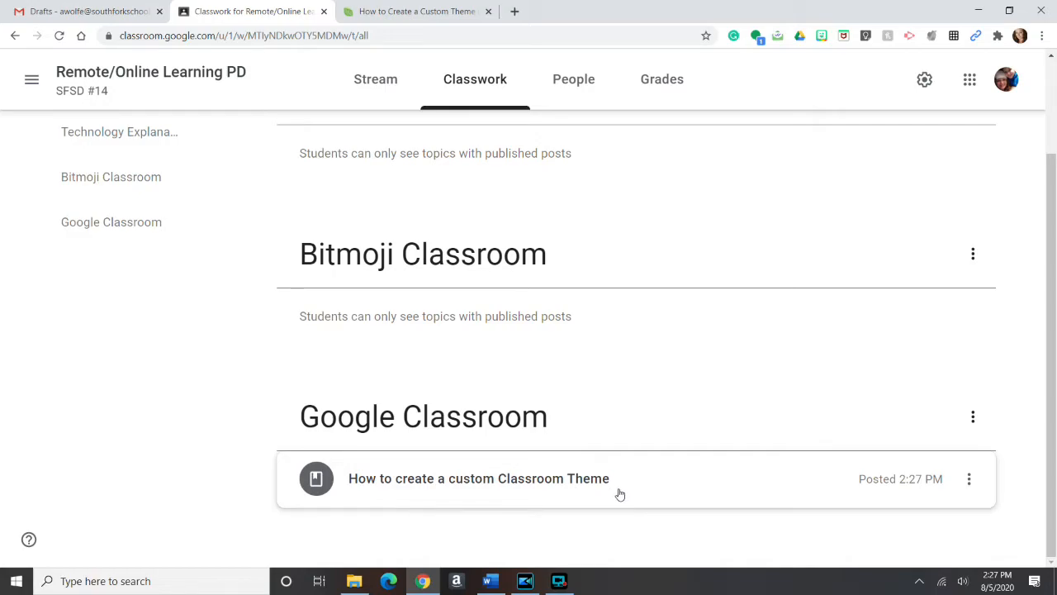
- Start another classwork material and title it "Whats the Deal? Chromebooks vs PCs"
scroll(347, 309, "up", 3)
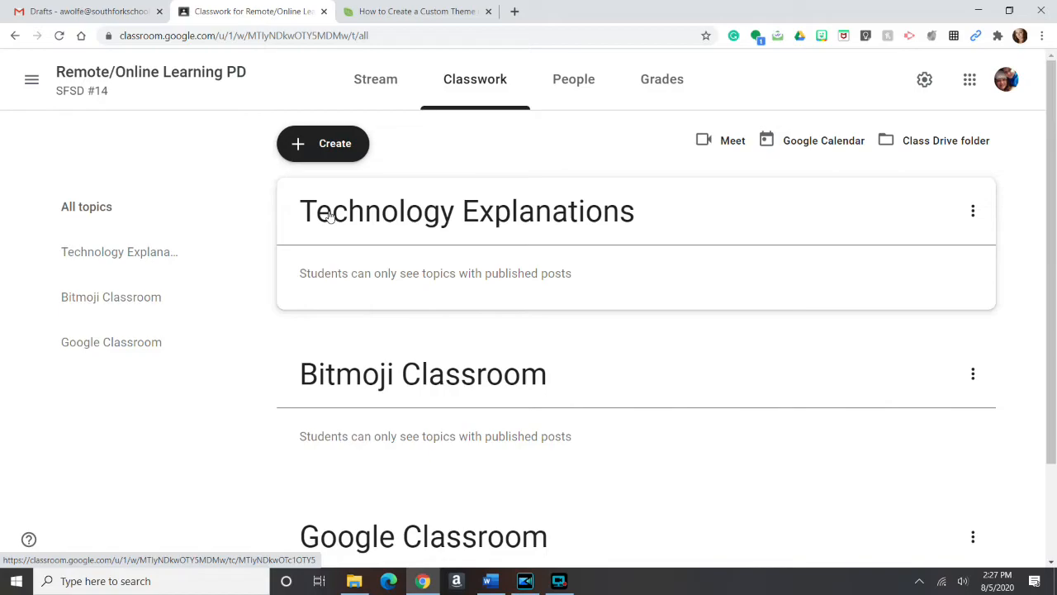
left_click(317, 149)
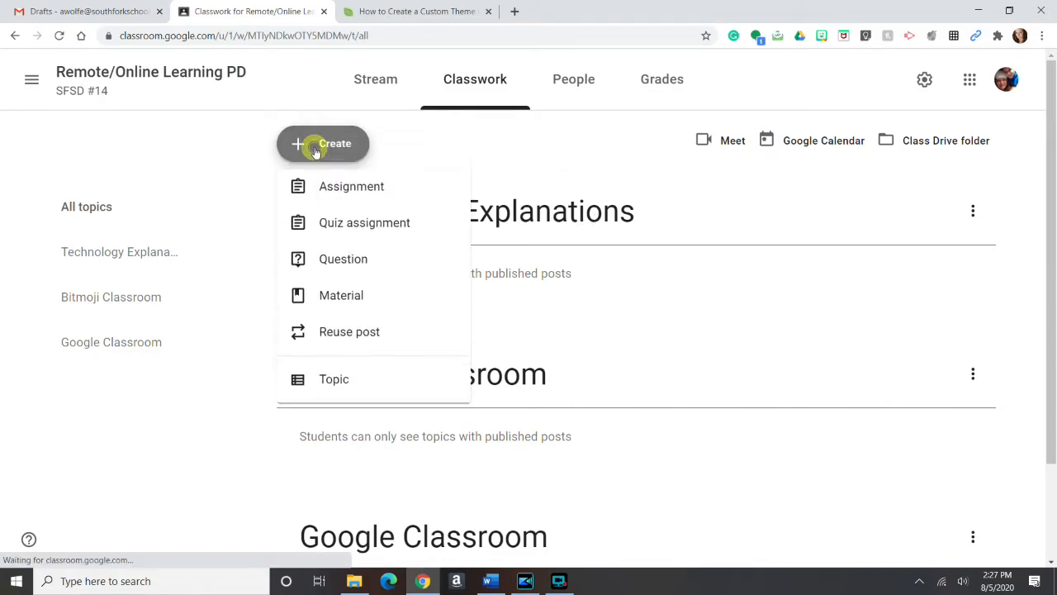
left_click(315, 305)
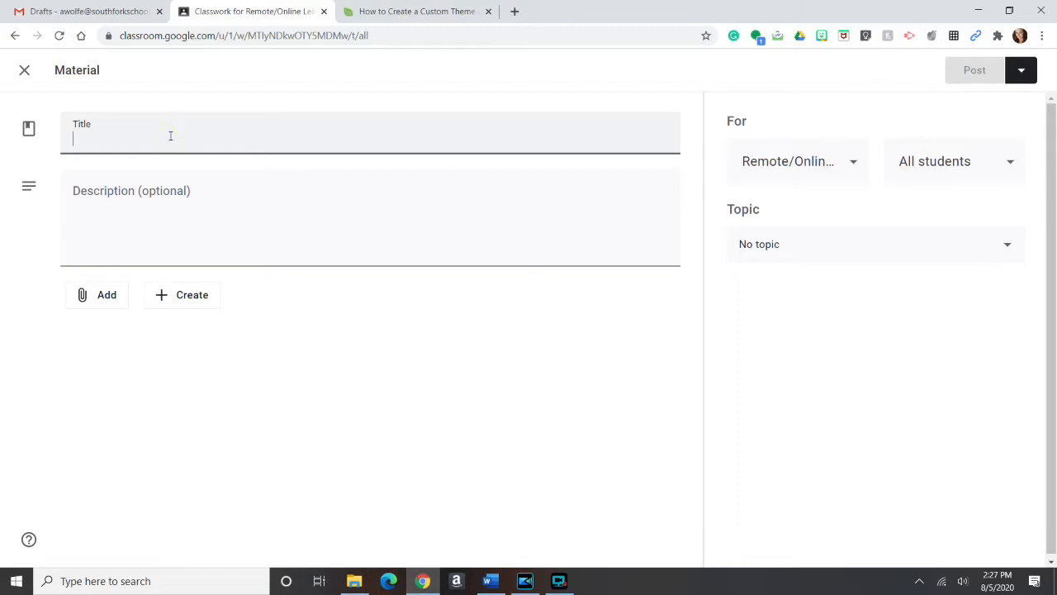
type("Whats the D")
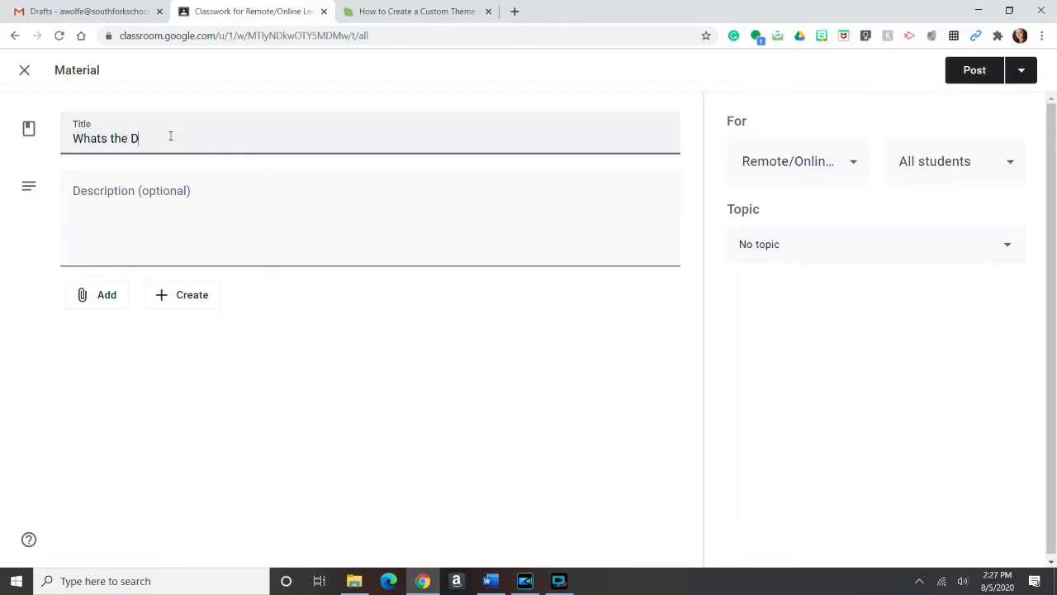
type("eal? Chromebooks vs PCs")
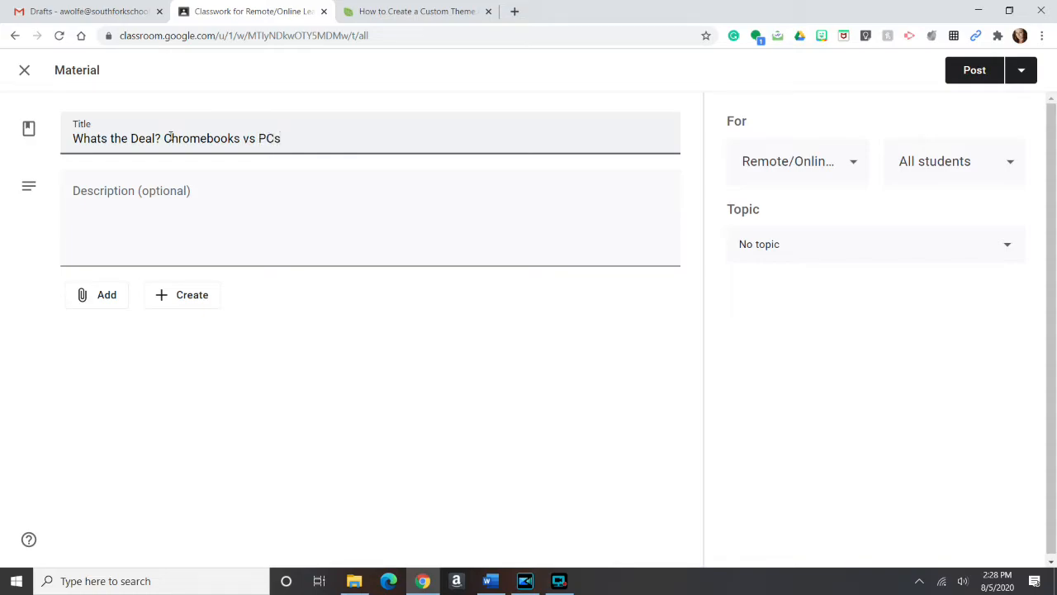
- Search YouTube for "Chromebooks vs PCs" and attach the video "So, whats the deal with Chromebooks vs PCs???" to the material
left_click(114, 297)
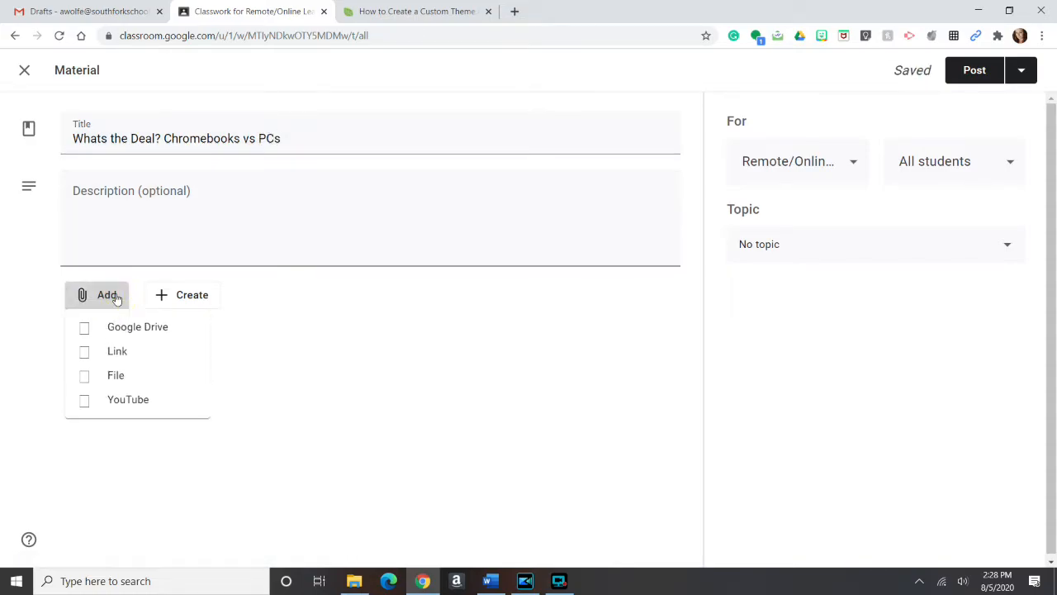
left_click(98, 399)
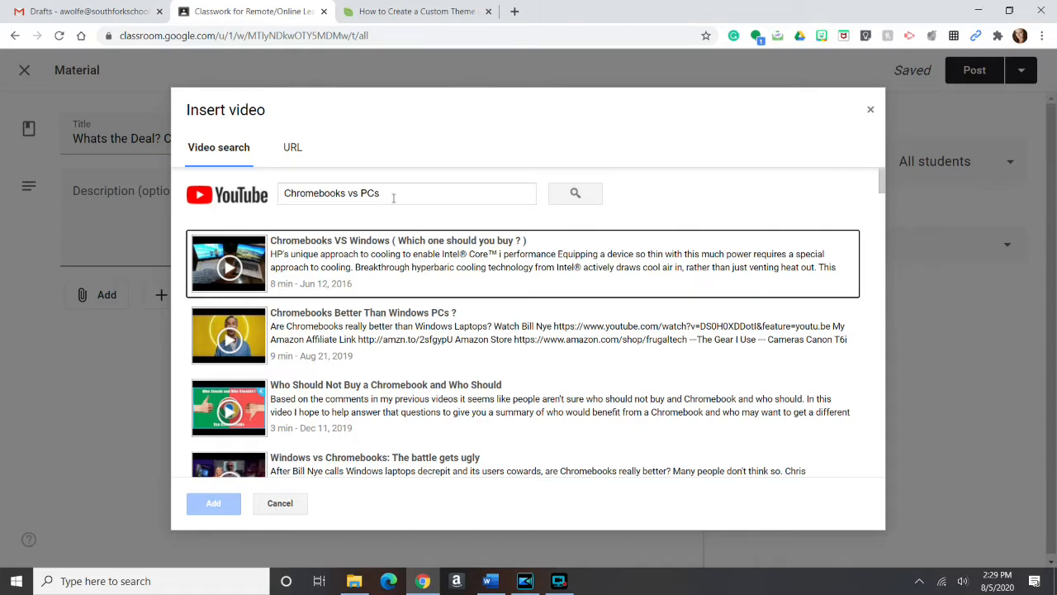
scroll(403, 291, "down", 3)
scroll(404, 292, "down", 1)
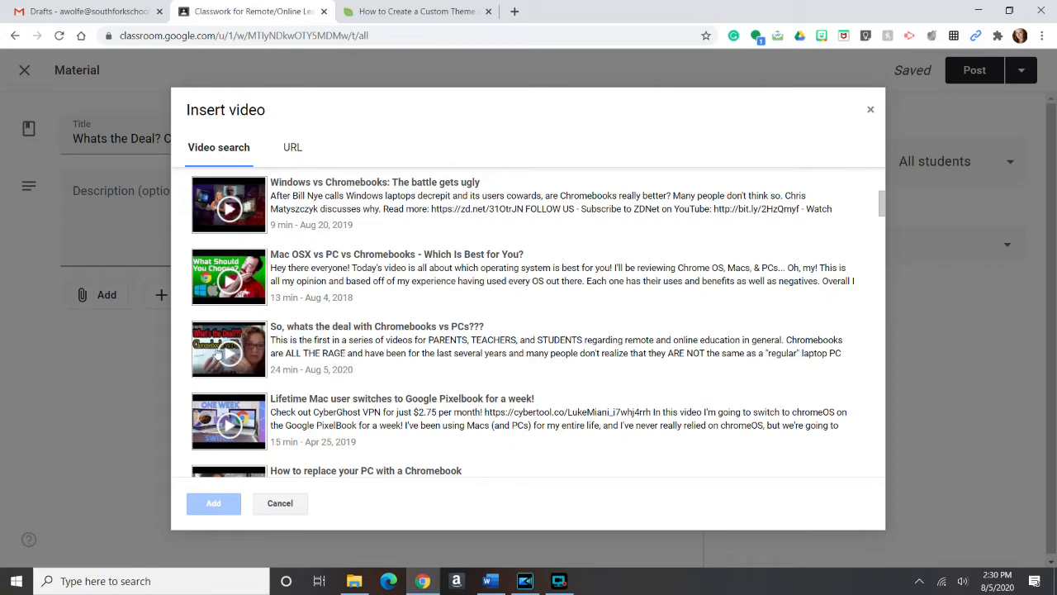
left_click(295, 354)
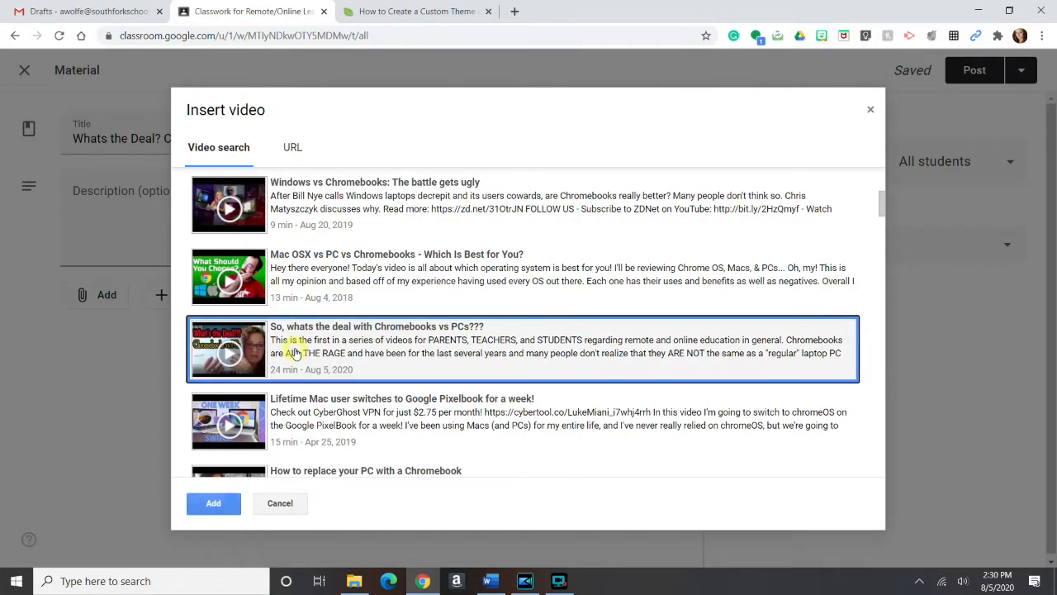
left_click(211, 504)
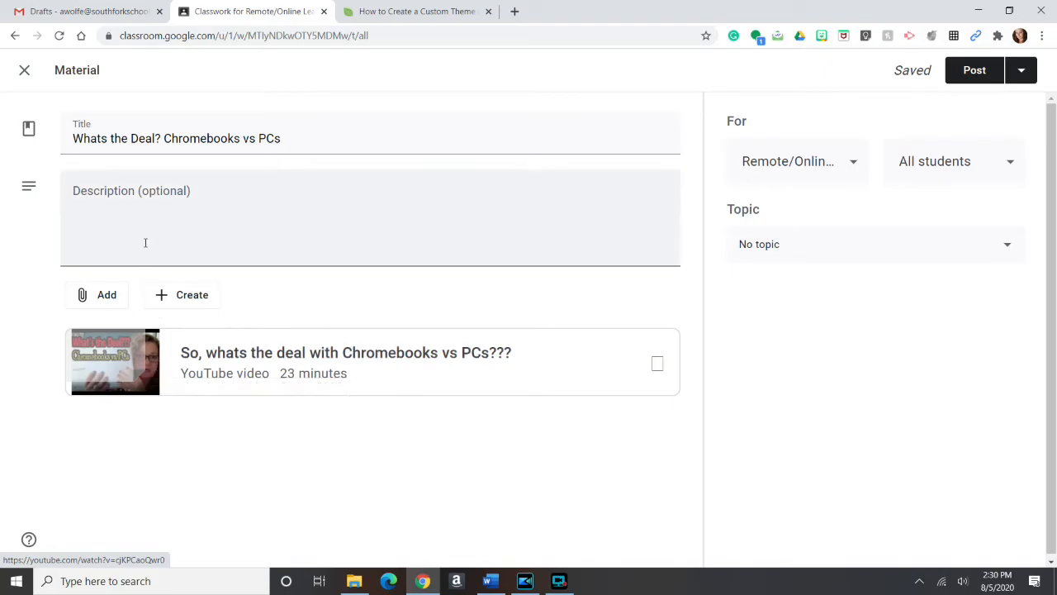
- Leave the description empty, assign the material to the Technology Explanations topic, and post it
left_click(139, 195)
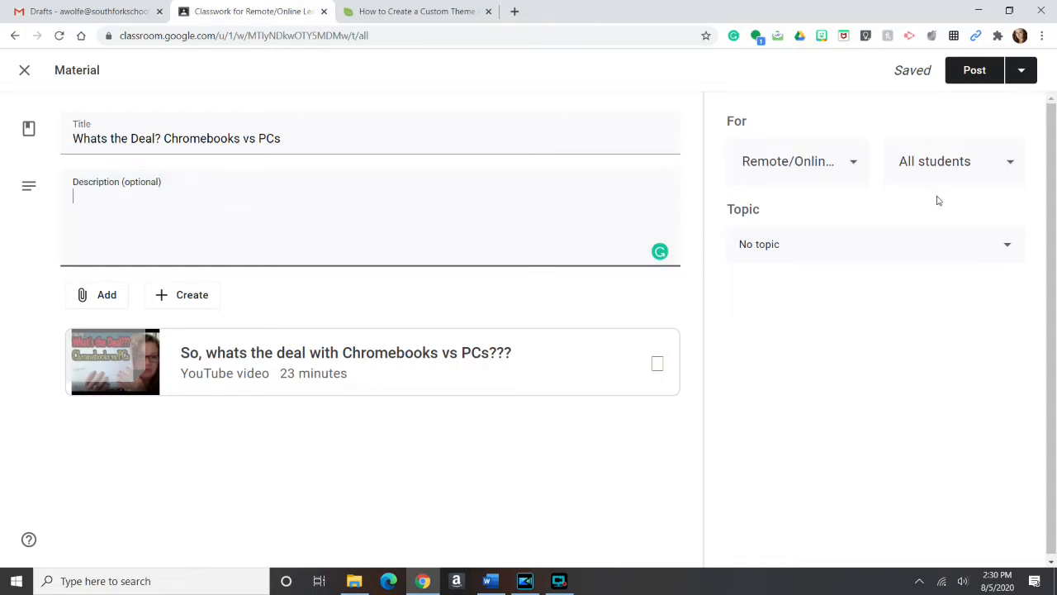
left_click(1005, 245)
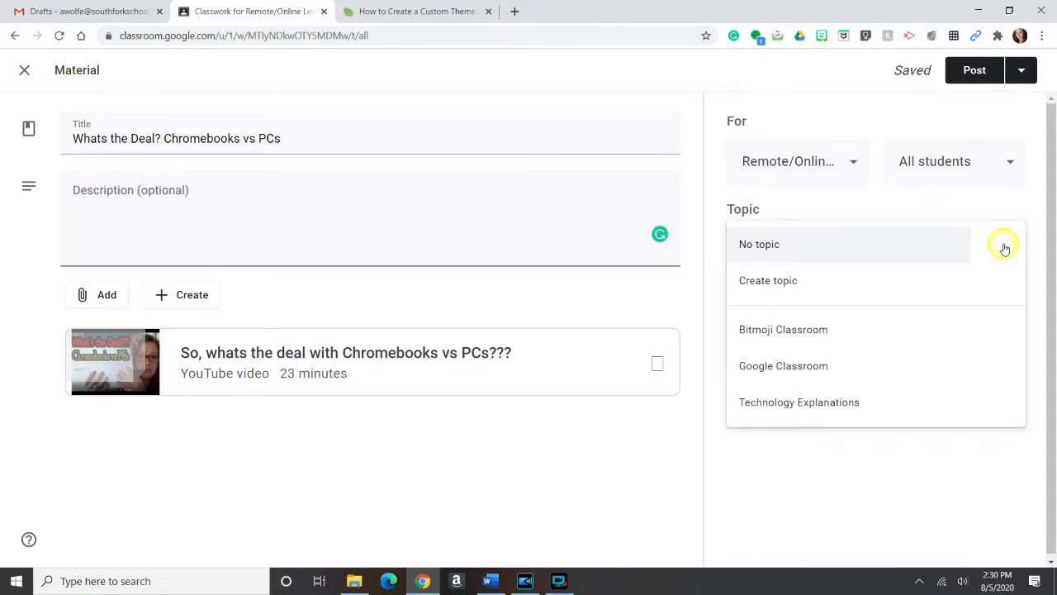
left_click(824, 402)
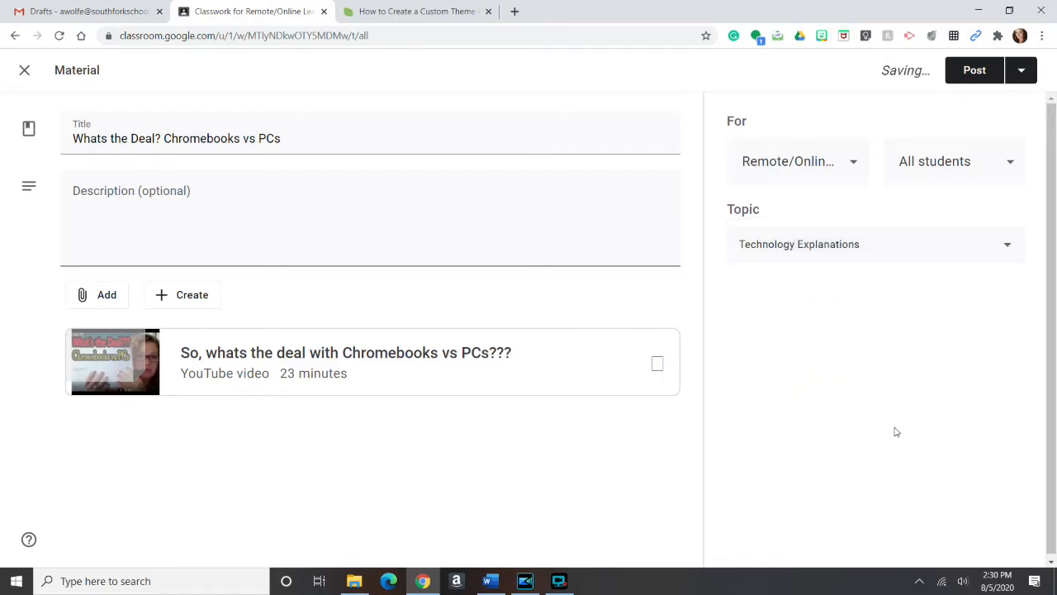
left_click(962, 71)
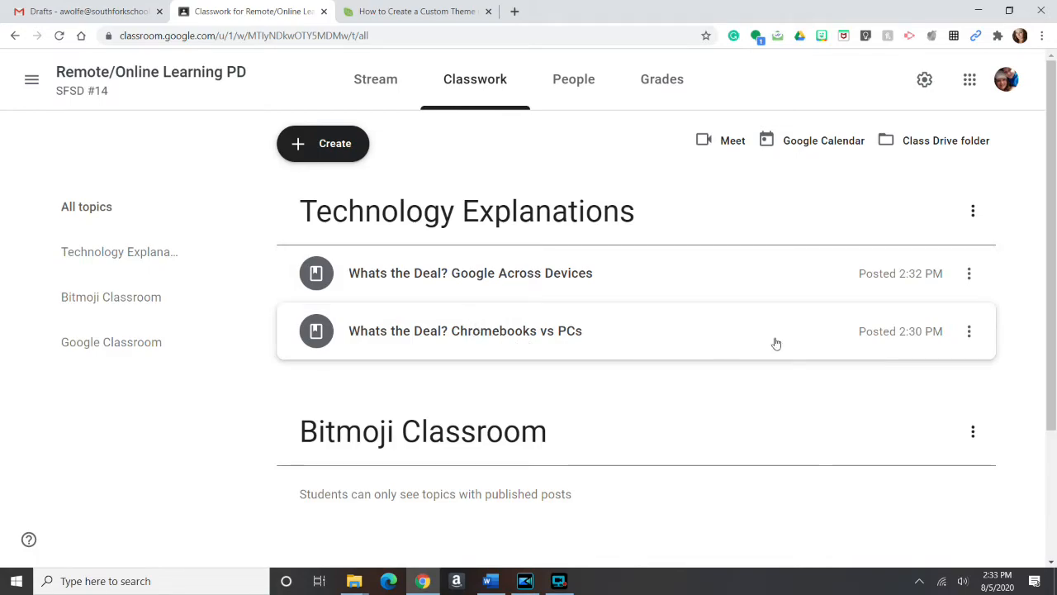
- Create a classwork question that asks "Do you plan to use a Bitmoji Classroom?"
left_click_drag(1052, 284, 1042, 418)
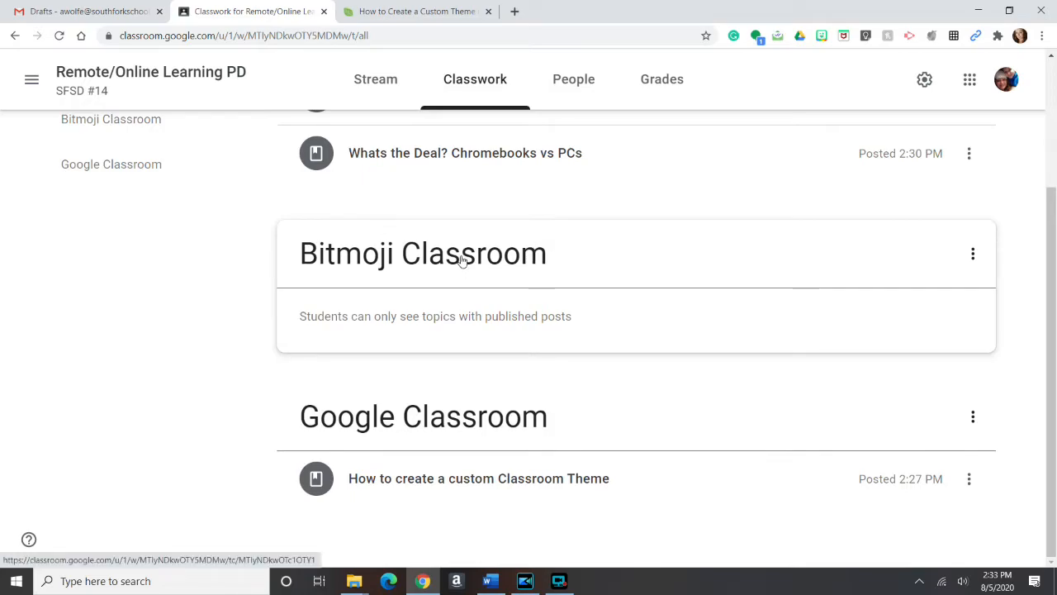
scroll(372, 214, "up", 2)
left_click(339, 158)
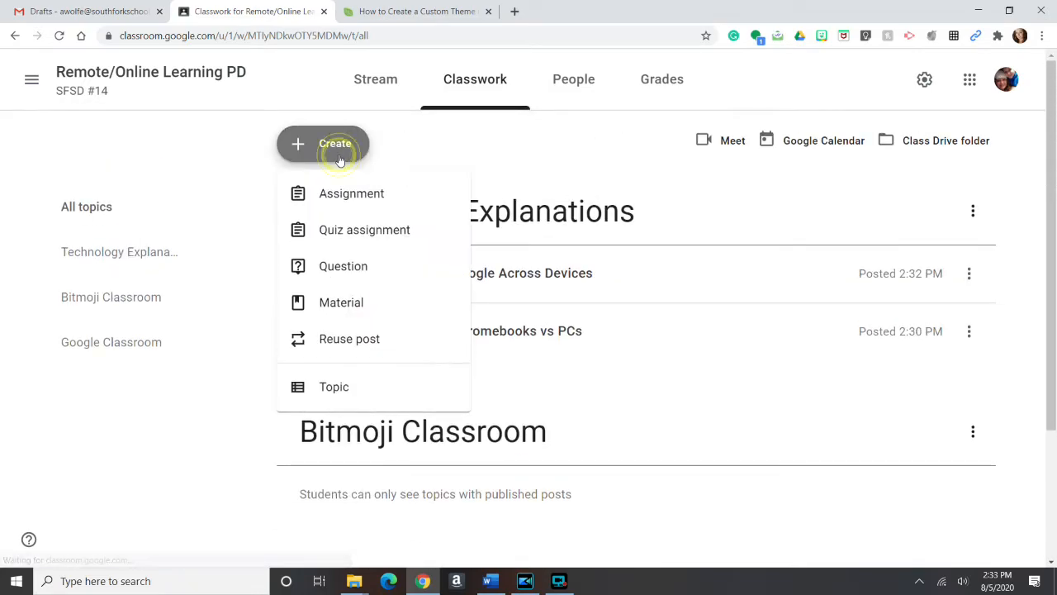
left_click(343, 275)
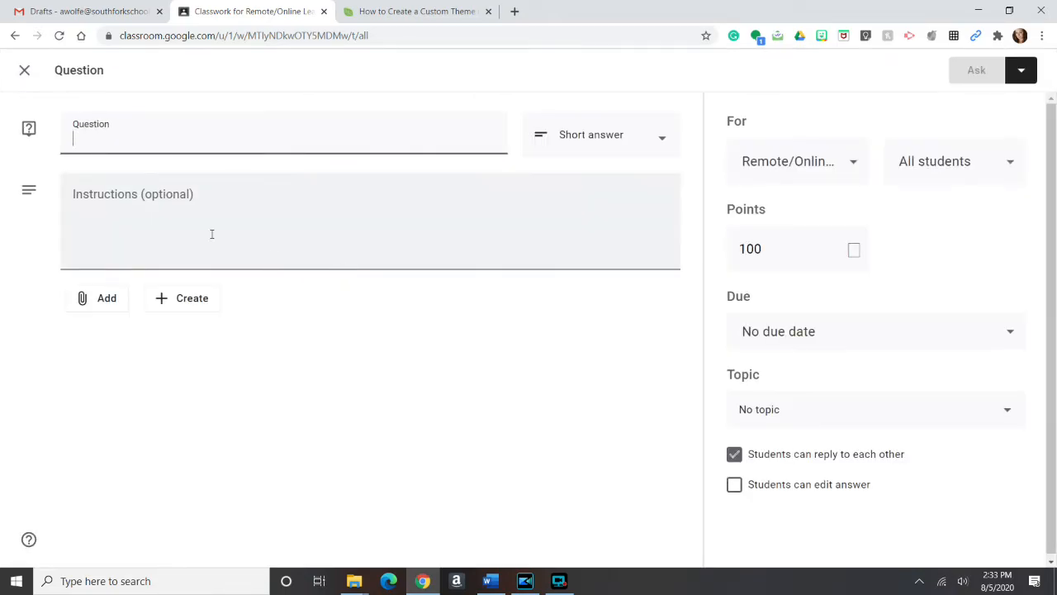
type("Do you pl")
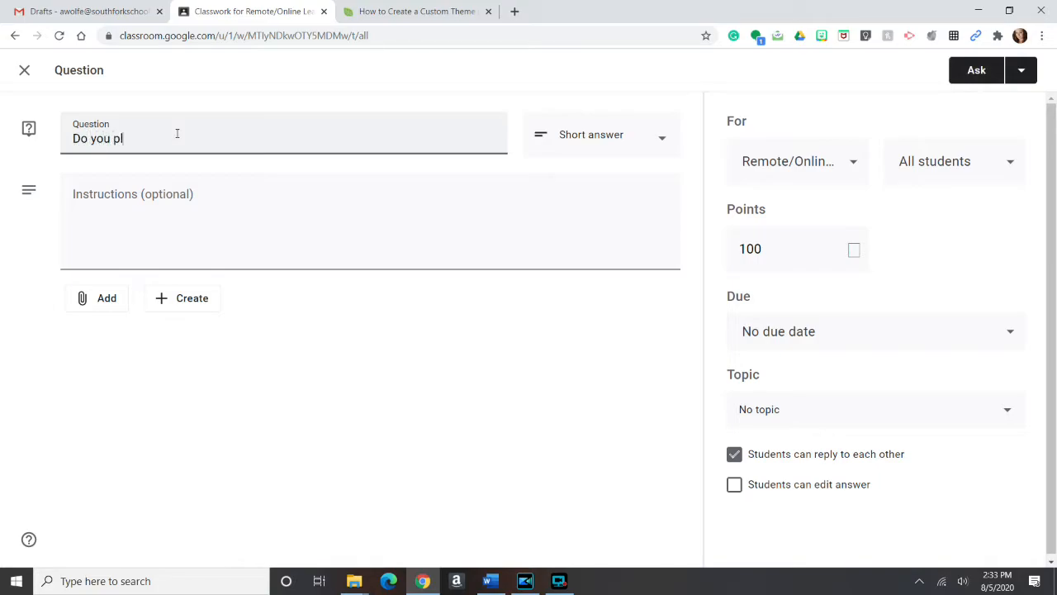
type("an to use a Bitmoji Classro")
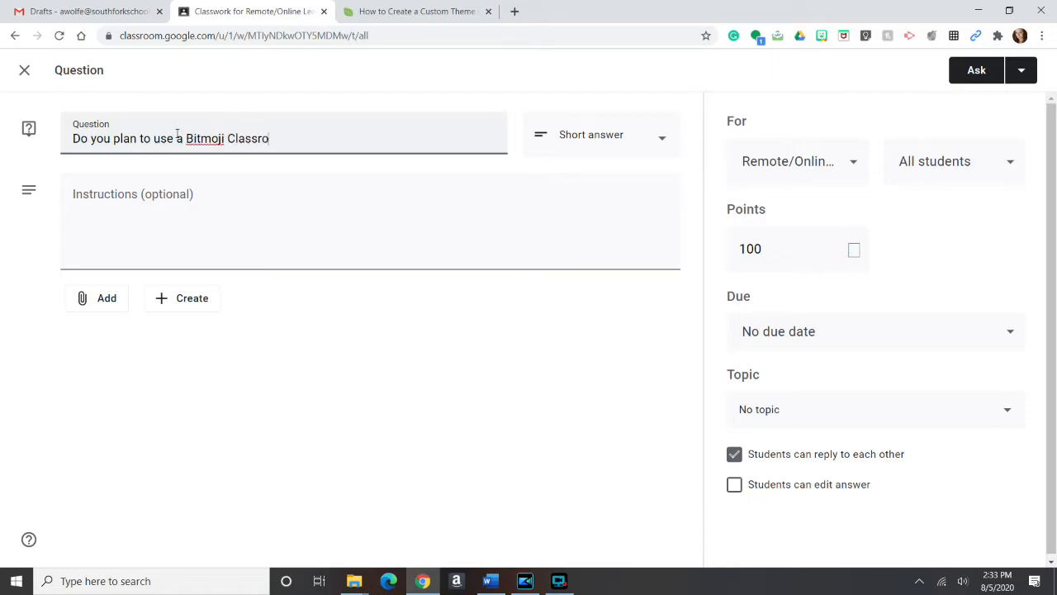
type("om?")
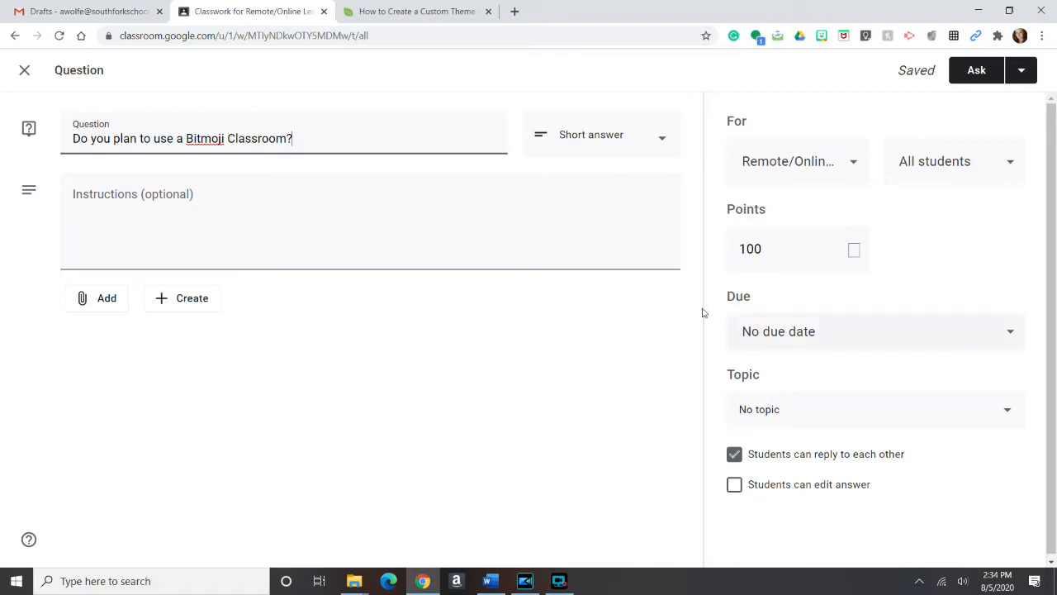
- Make the question multiple choice with the answer options Yes, No and Maybe
left_click(665, 134)
left_click(589, 170)
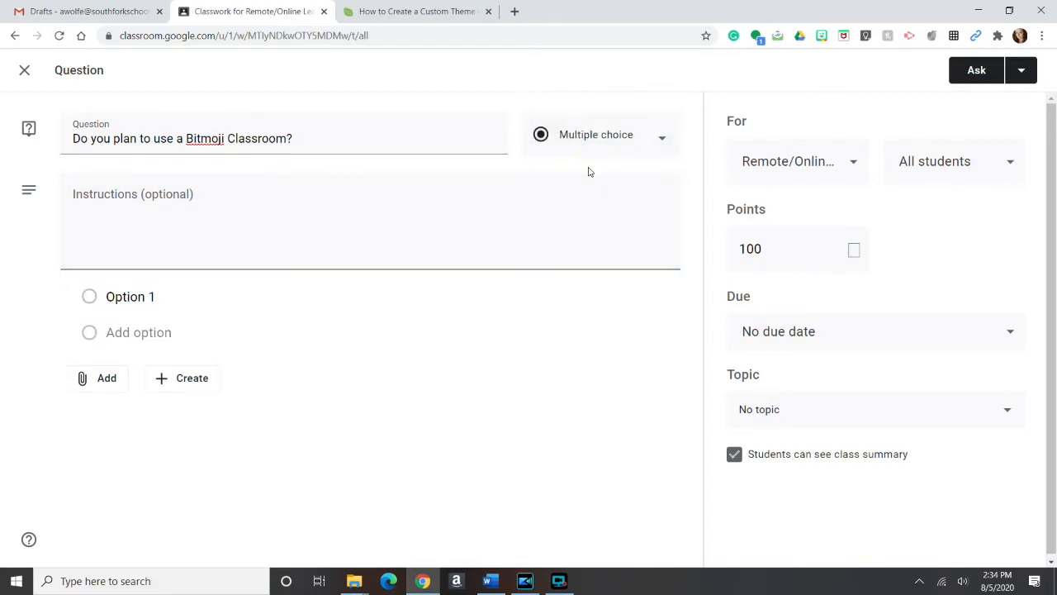
left_click(144, 297)
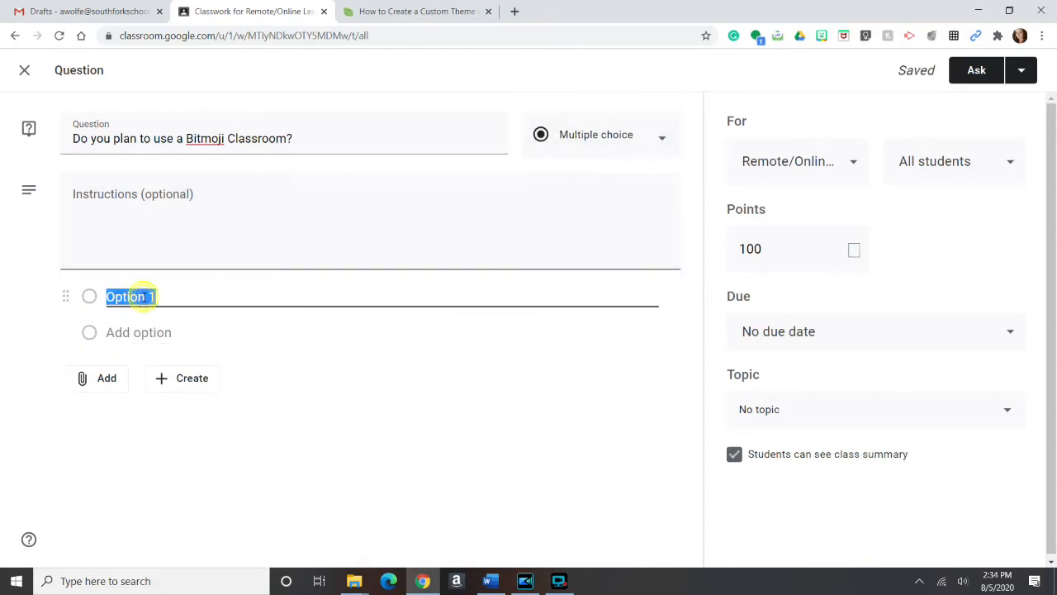
type("Yes")
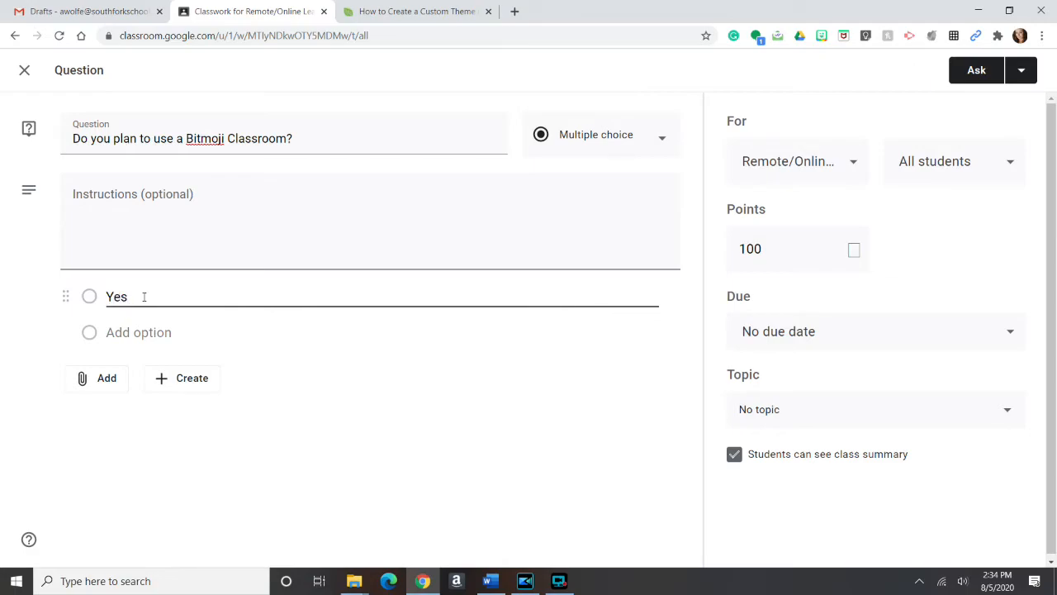
left_click(138, 333)
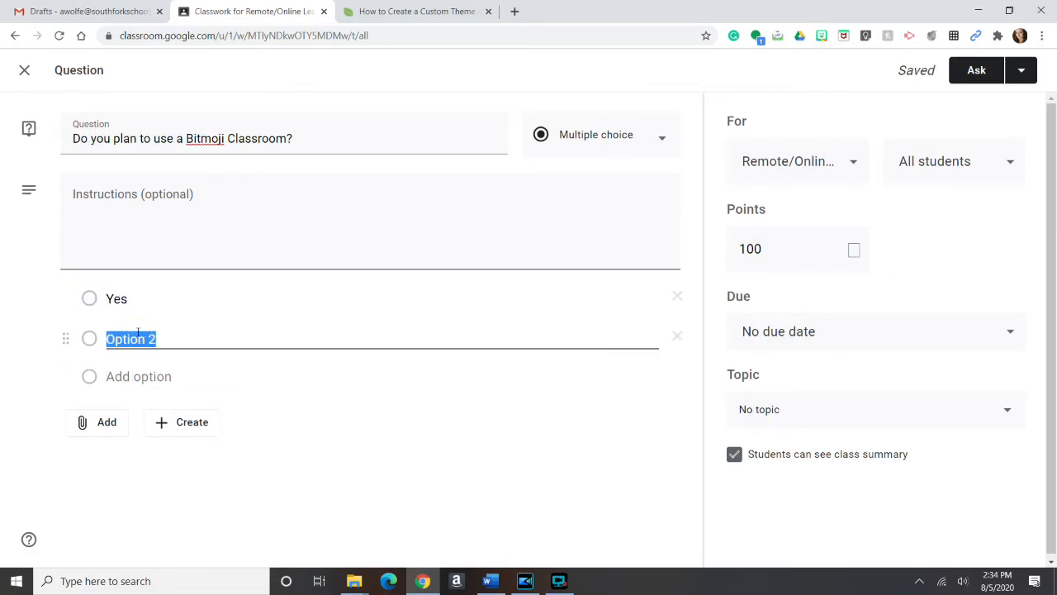
type("No")
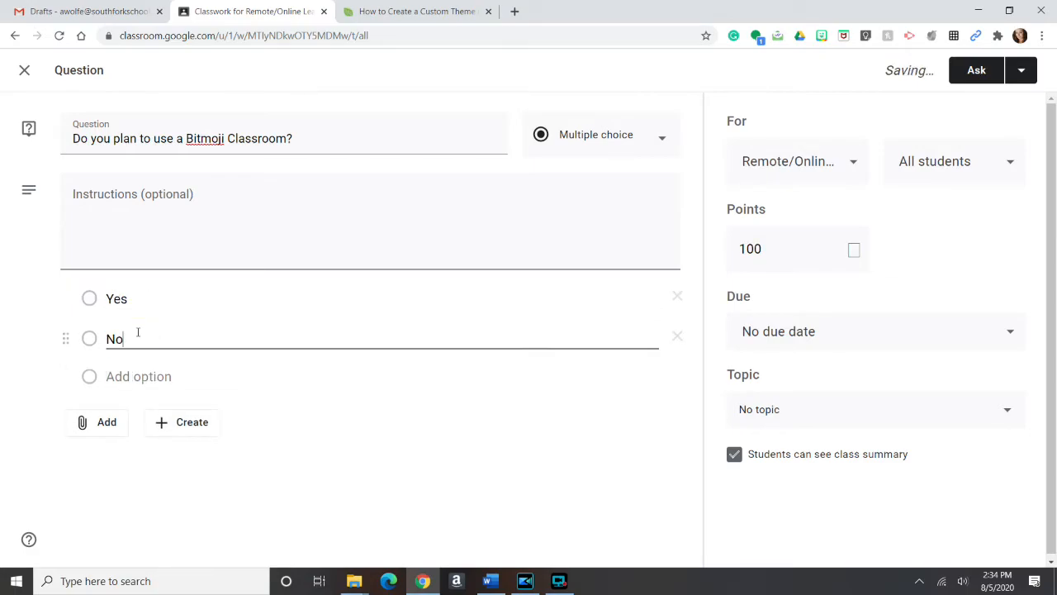
left_click(141, 377)
type("Maybe")
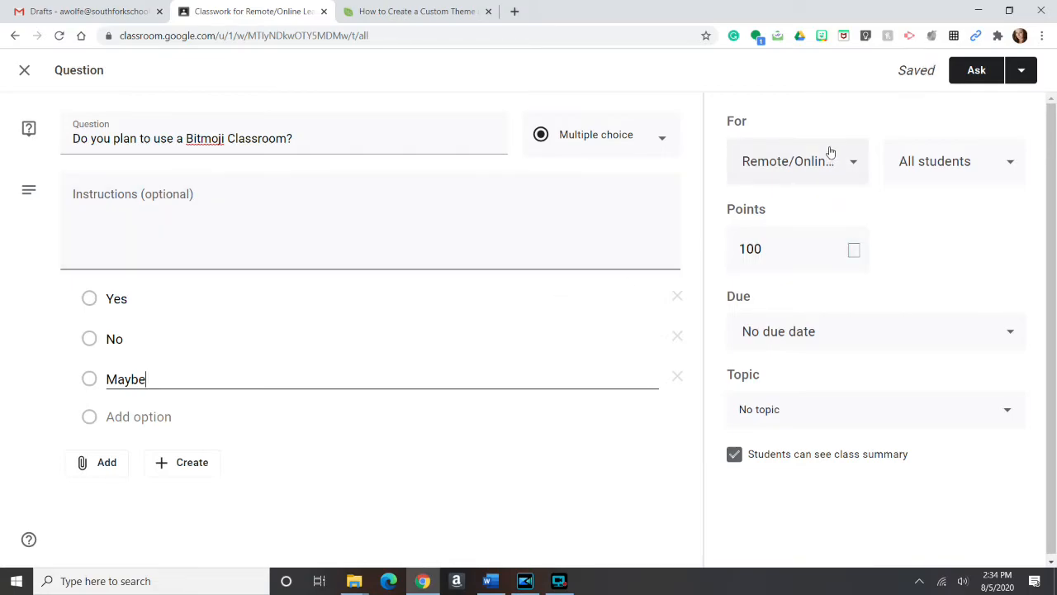
- Set the question to Ungraded and check the due date setting, keeping it at No due date
left_click(826, 255)
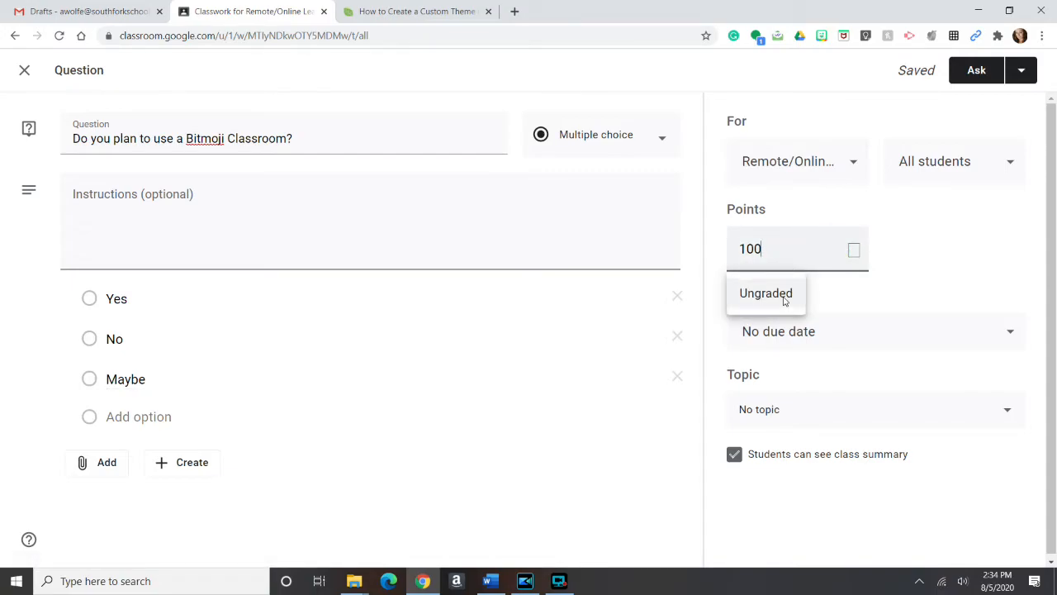
left_click(782, 294)
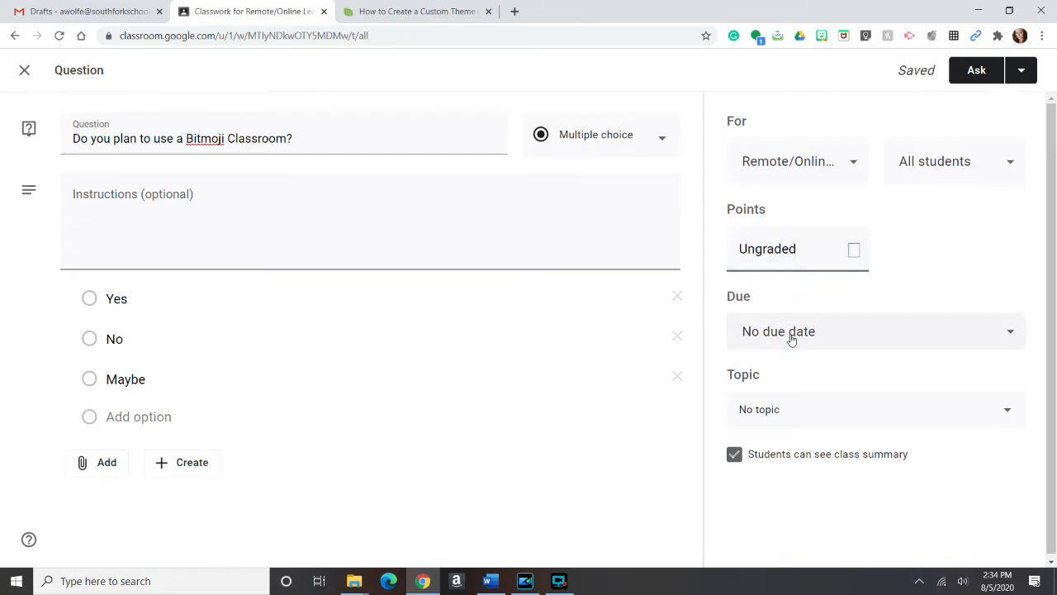
left_click(885, 335)
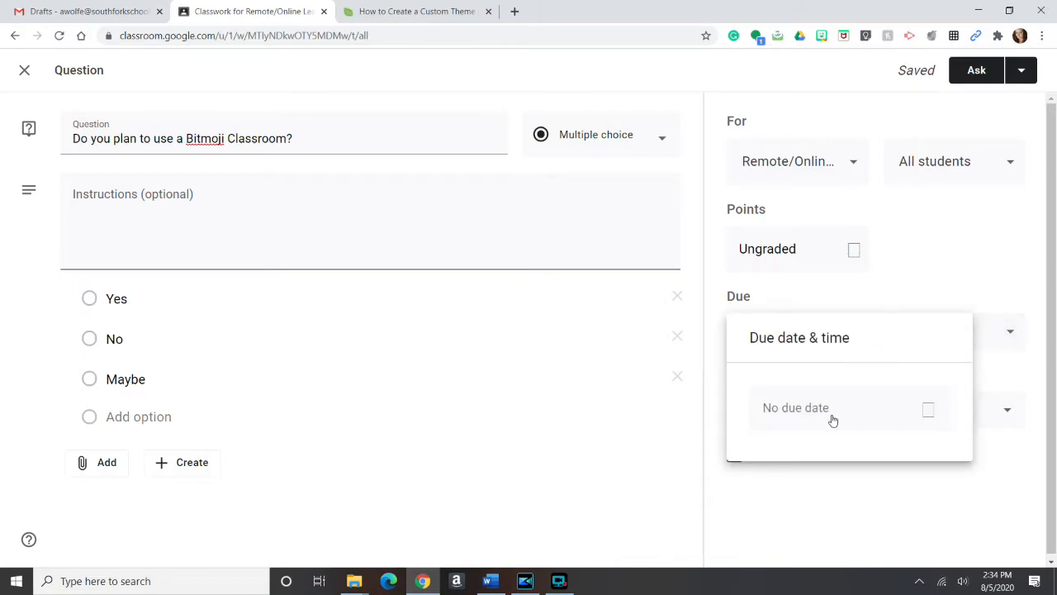
left_click(913, 336)
left_click(939, 290)
- Assign the question to the Bitmoji Classroom topic, post it, and check its entry in the classwork list
left_click(785, 425)
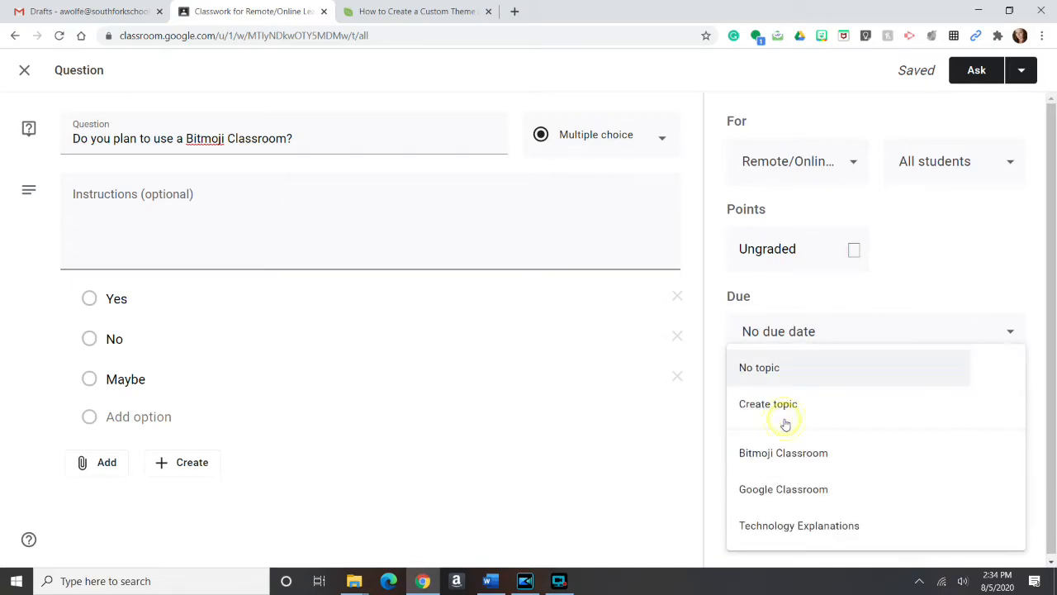
left_click(805, 456)
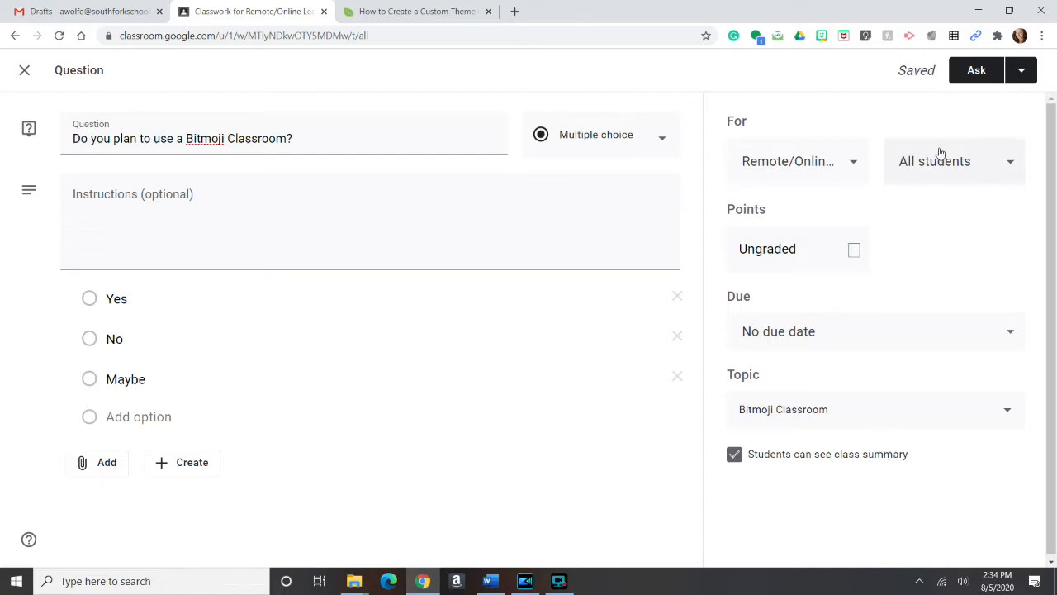
left_click(978, 74)
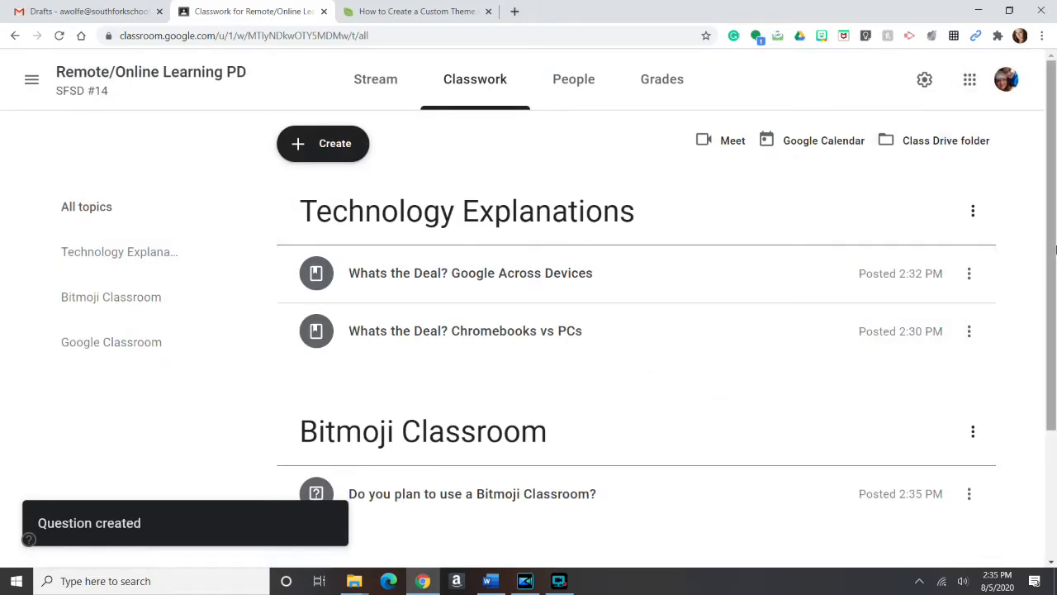
left_click_drag(1051, 225, 1053, 347)
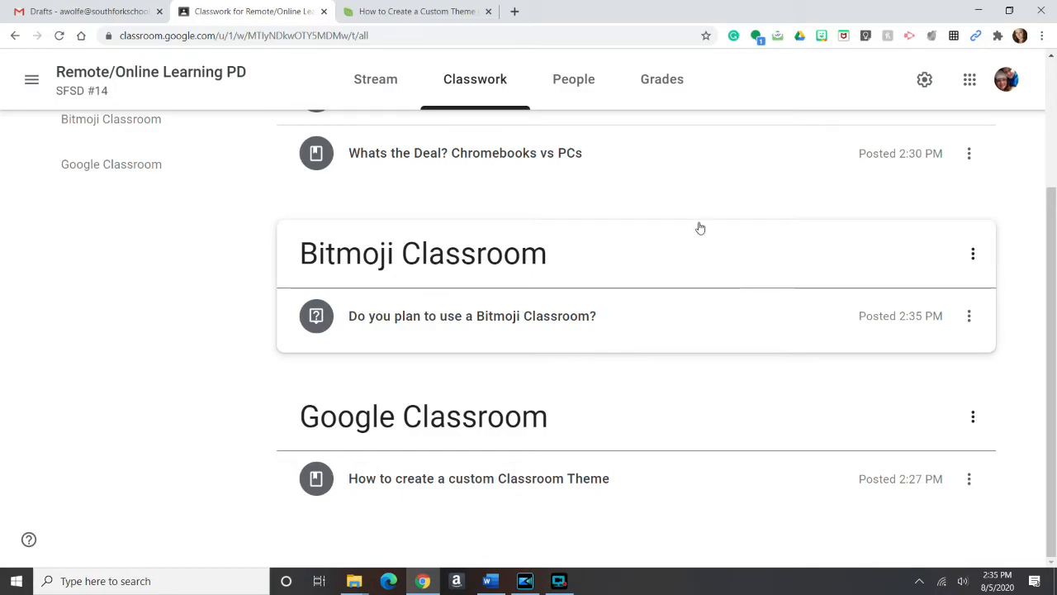
- Review the class stream for the notices of the posted question and materials
left_click(399, 77)
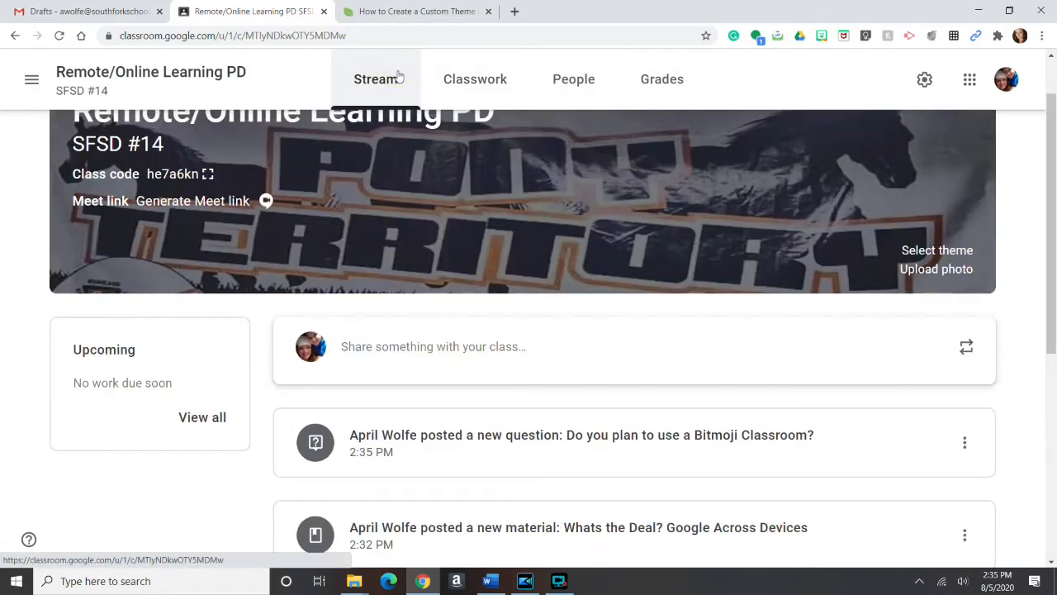
left_click_drag(1054, 151, 1055, 351)
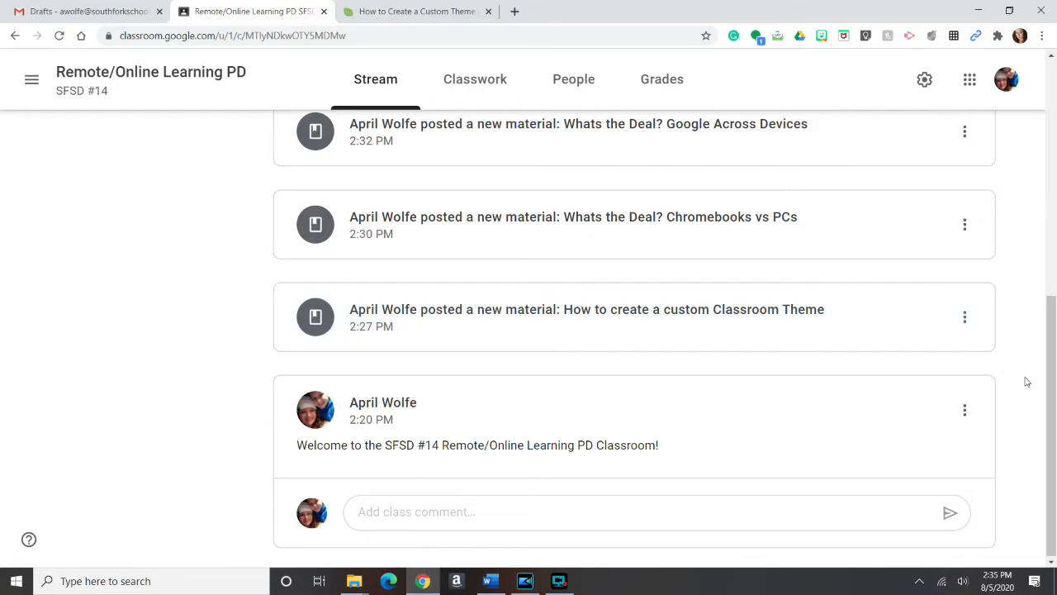
left_click_drag(1052, 398, 1053, 343)
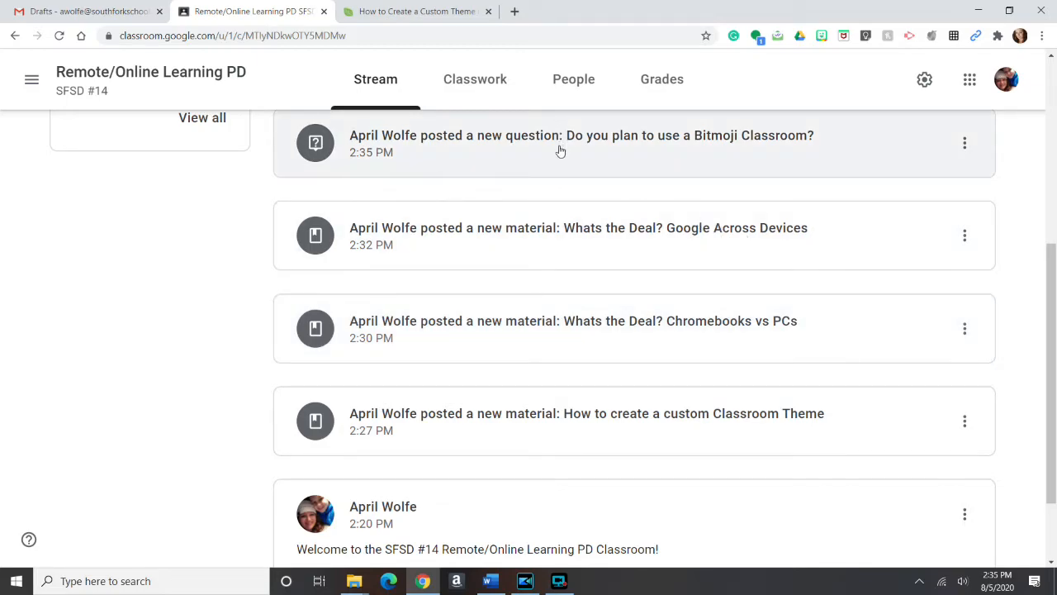
- Open the Bitmoji Classroom question from the stream, examine its student answers and question view, and return to the class stream
left_click(459, 154)
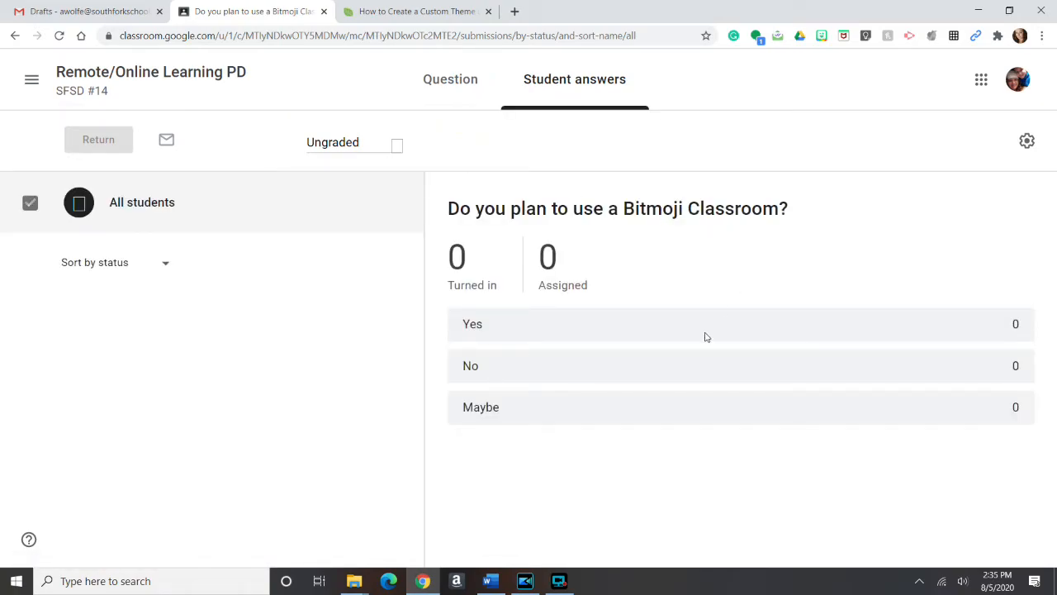
left_click(462, 80)
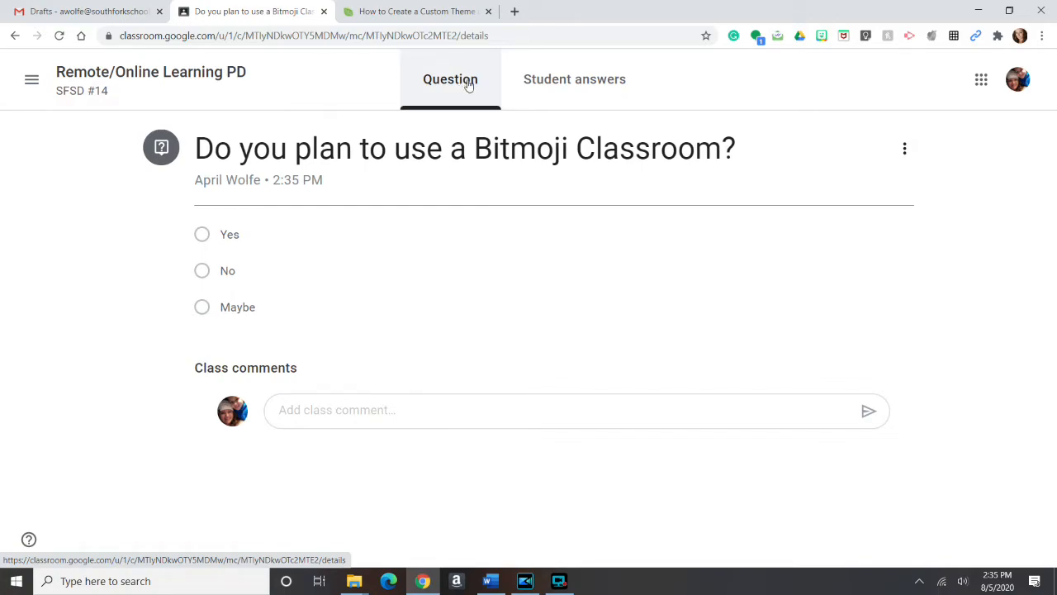
left_click(588, 89)
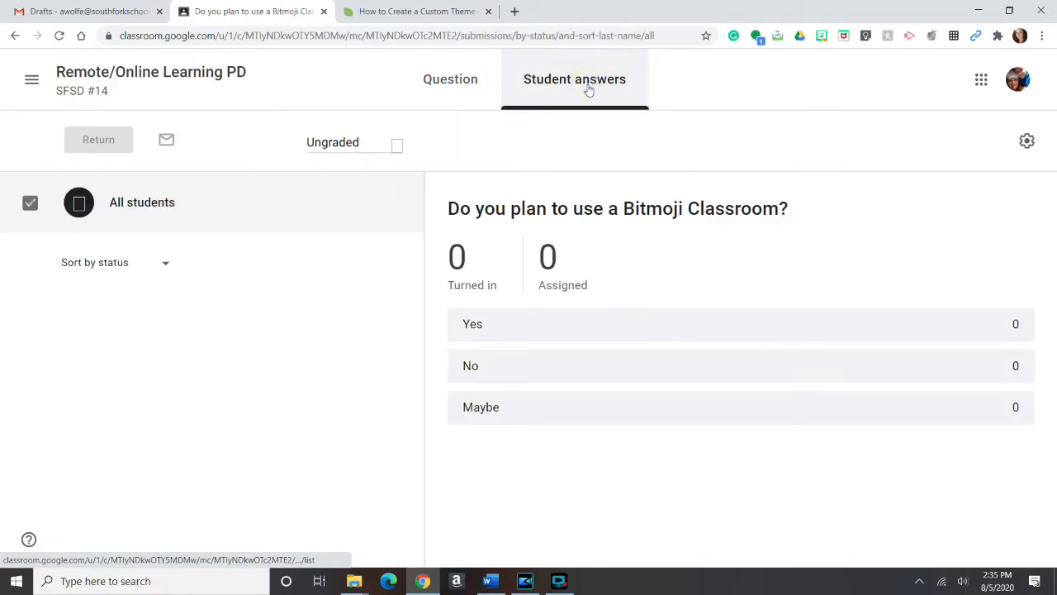
left_click(212, 76)
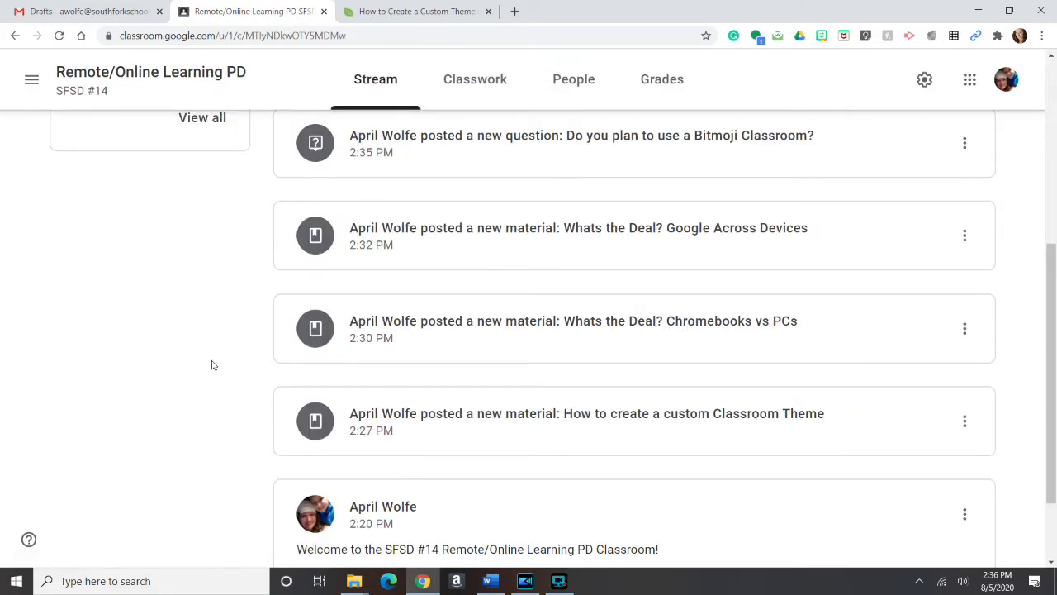
- Invite a colleague as a co-teacher of the class, finding the account by first name
scroll(213, 365, "up", 2)
scroll(212, 366, "up", 1)
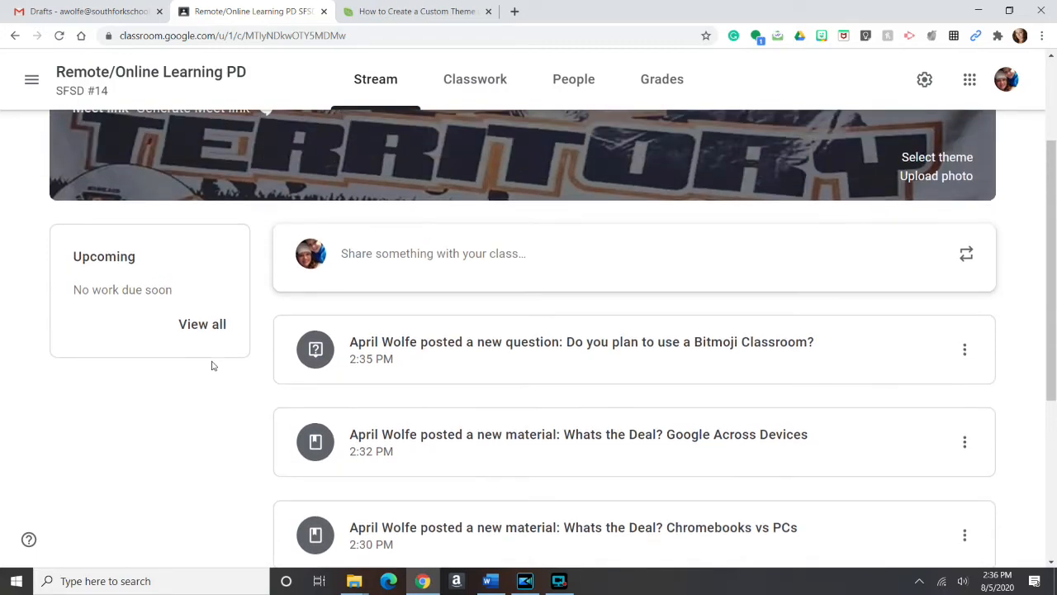
left_click(570, 94)
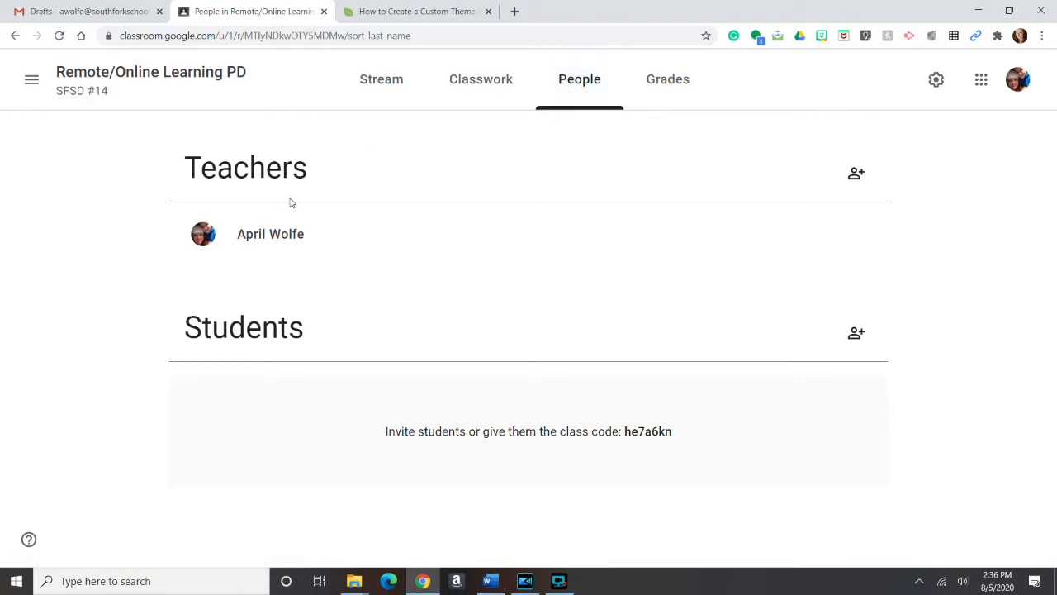
left_click(855, 174)
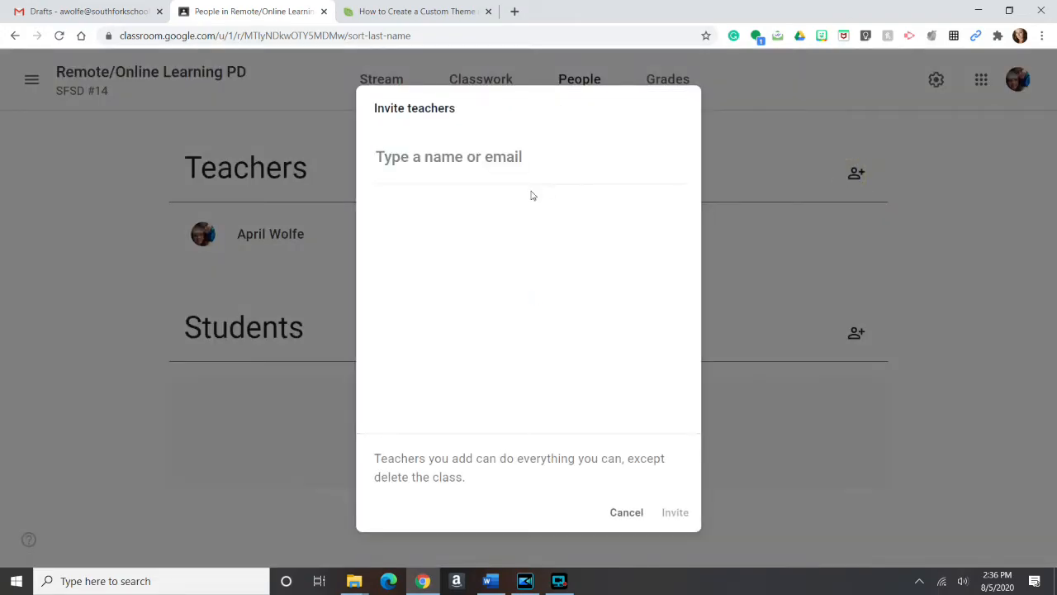
type("jesse")
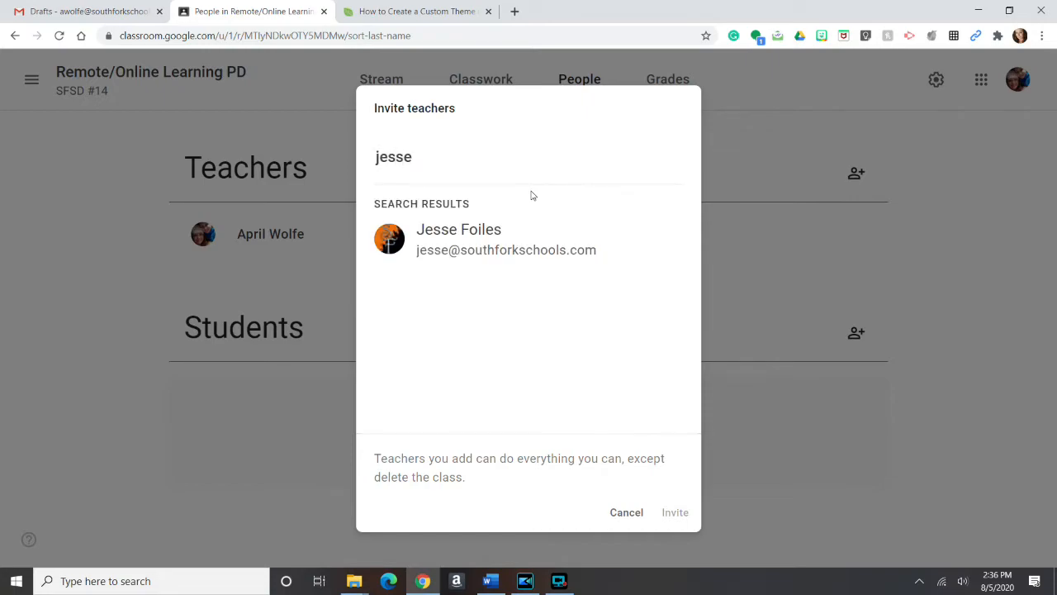
left_click(519, 243)
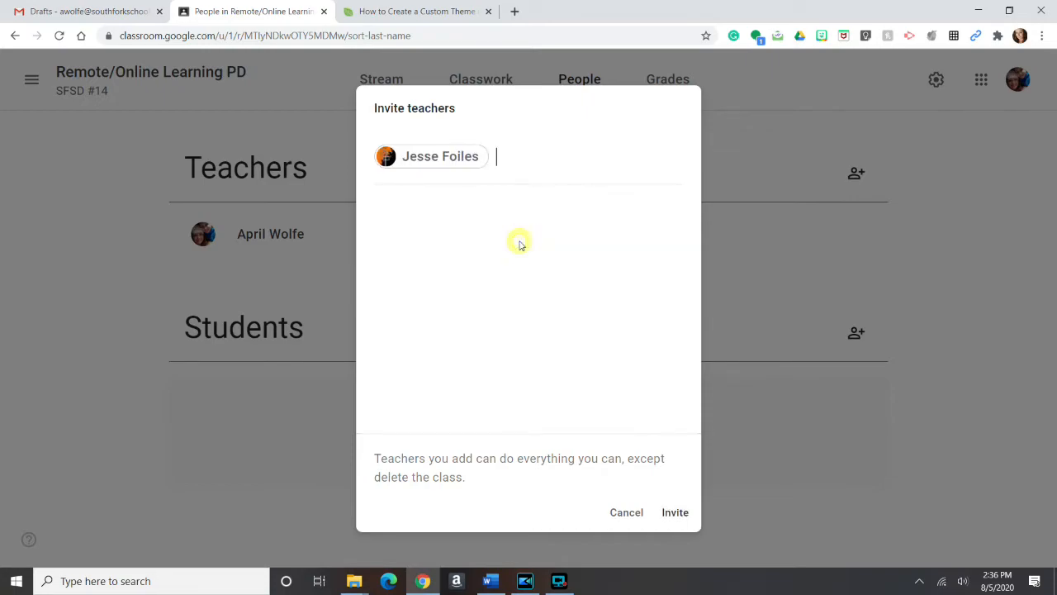
left_click(675, 514)
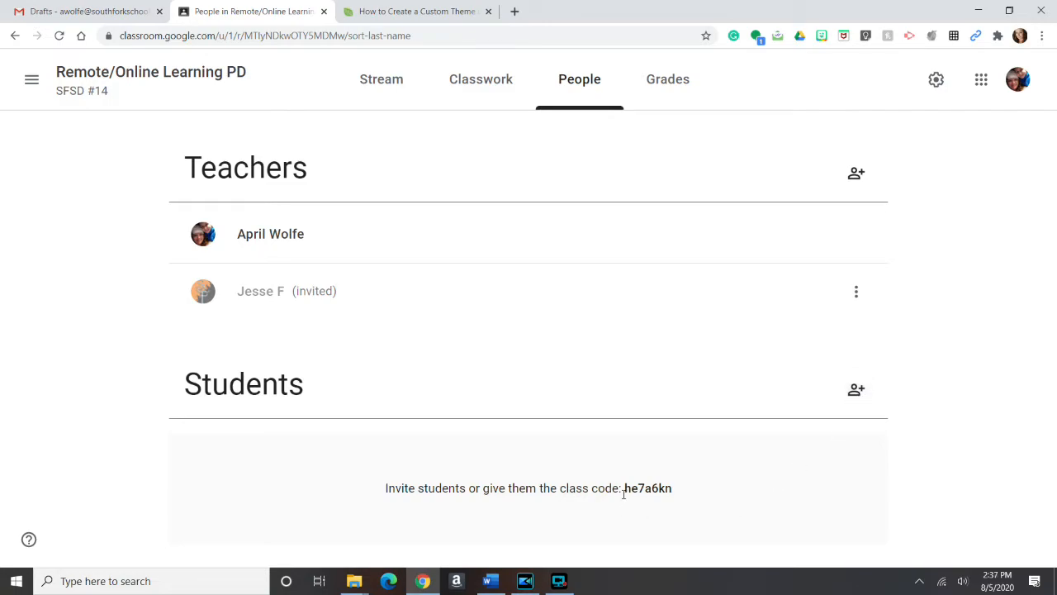
- Highlight the student class code, check the class grades page, and return to the class stream
left_click_drag(624, 488, 674, 488)
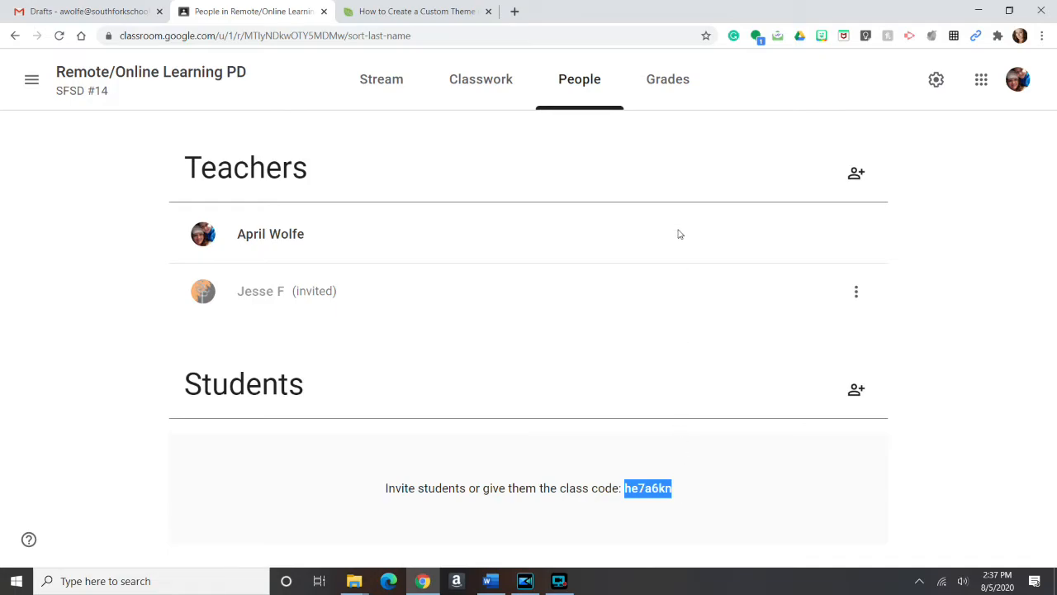
left_click(660, 78)
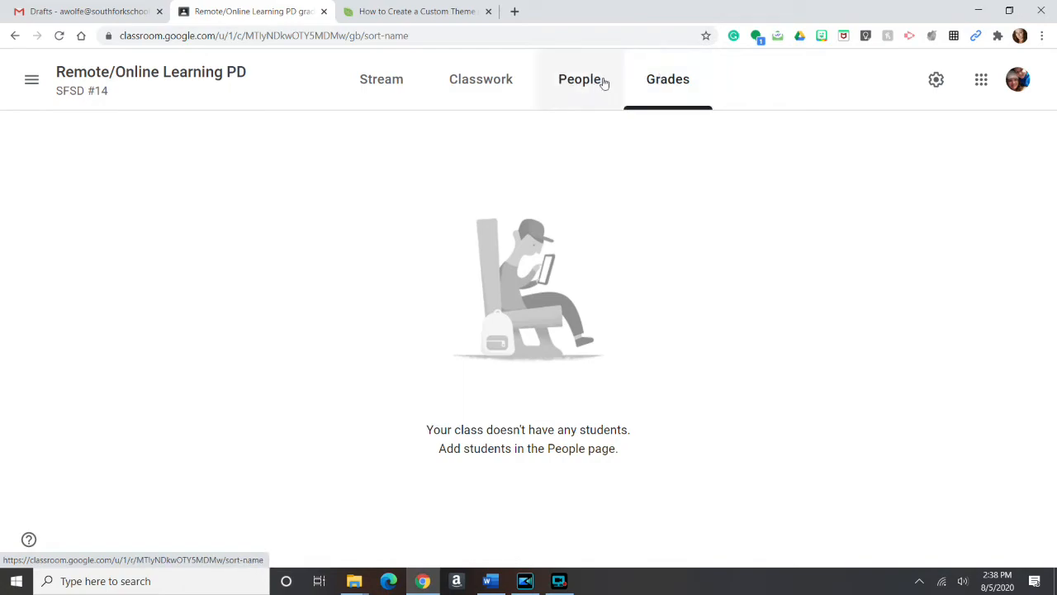
left_click(389, 81)
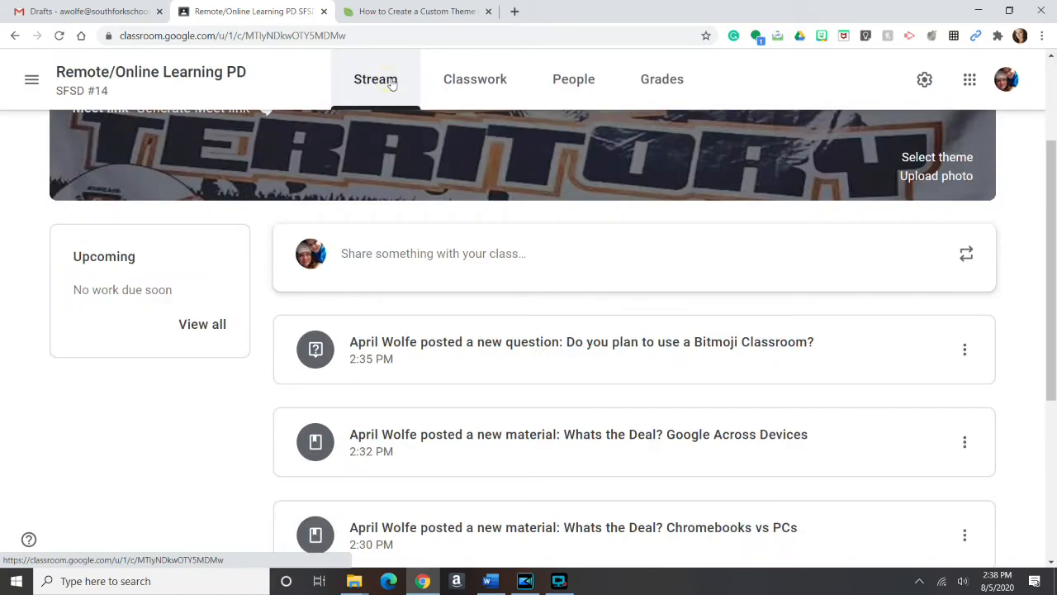